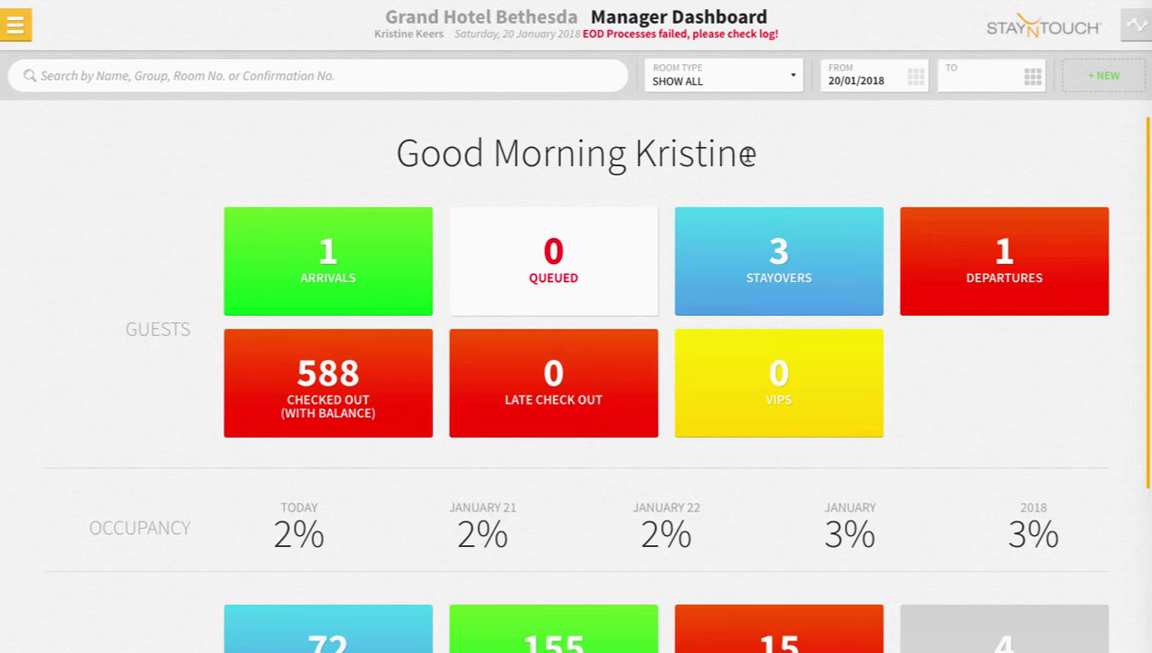
# Open Hotel Admin from the Settings menu and show the Hotel & Staff setup page.
pyautogui.click(16, 25)
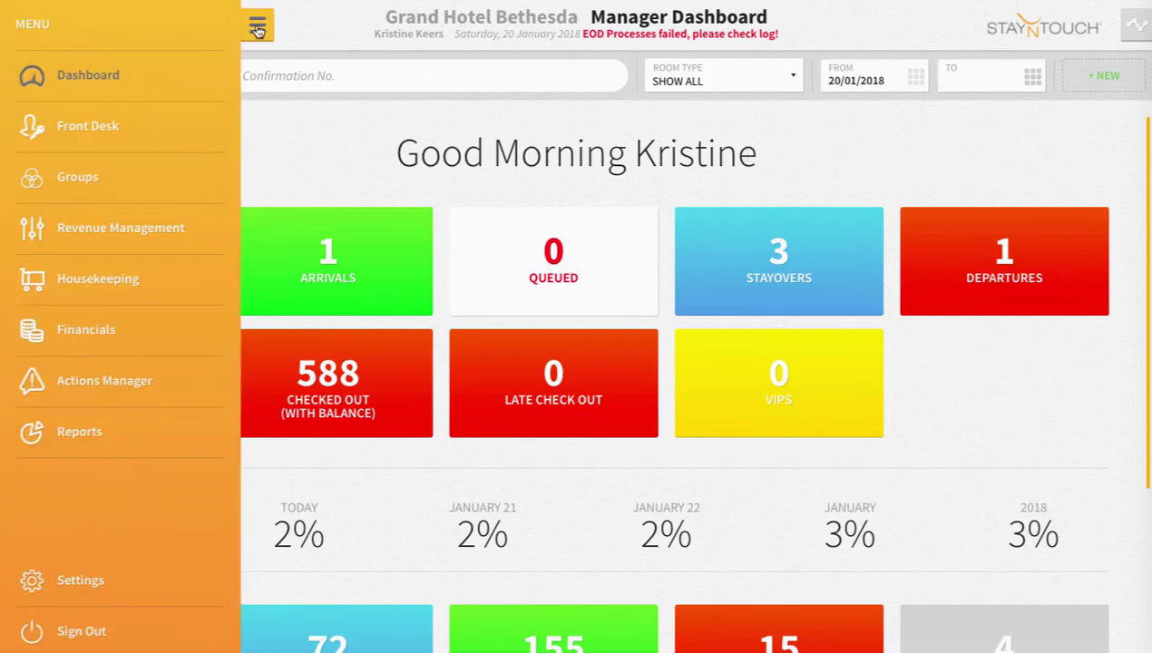
pyautogui.click(87, 581)
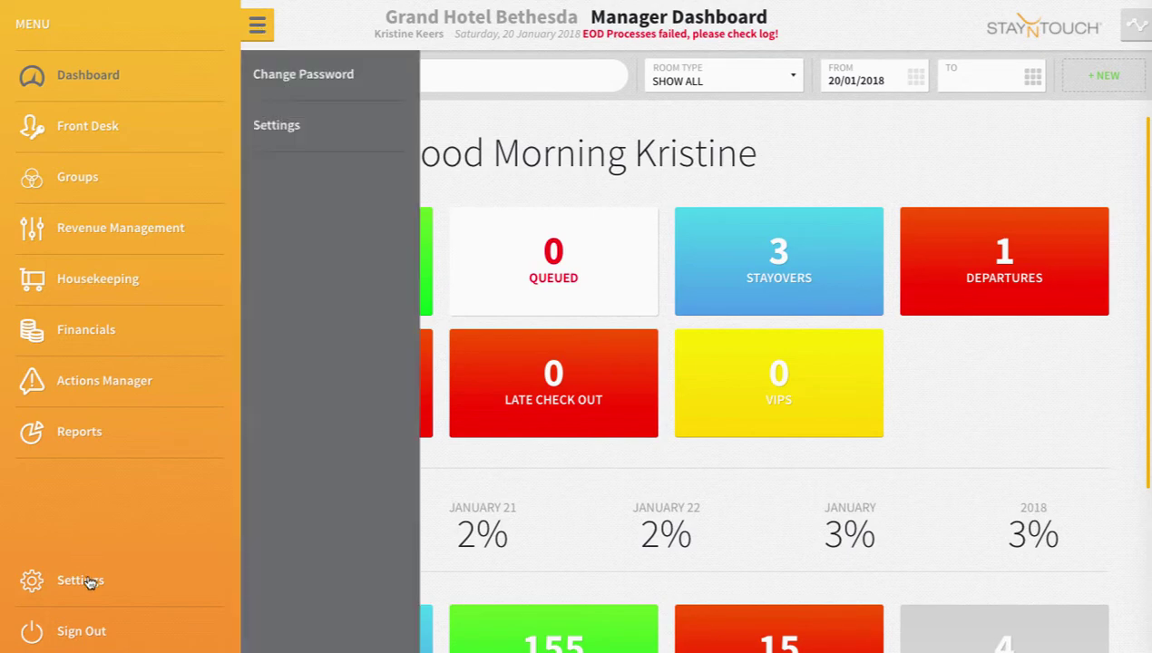
pyautogui.click(340, 136)
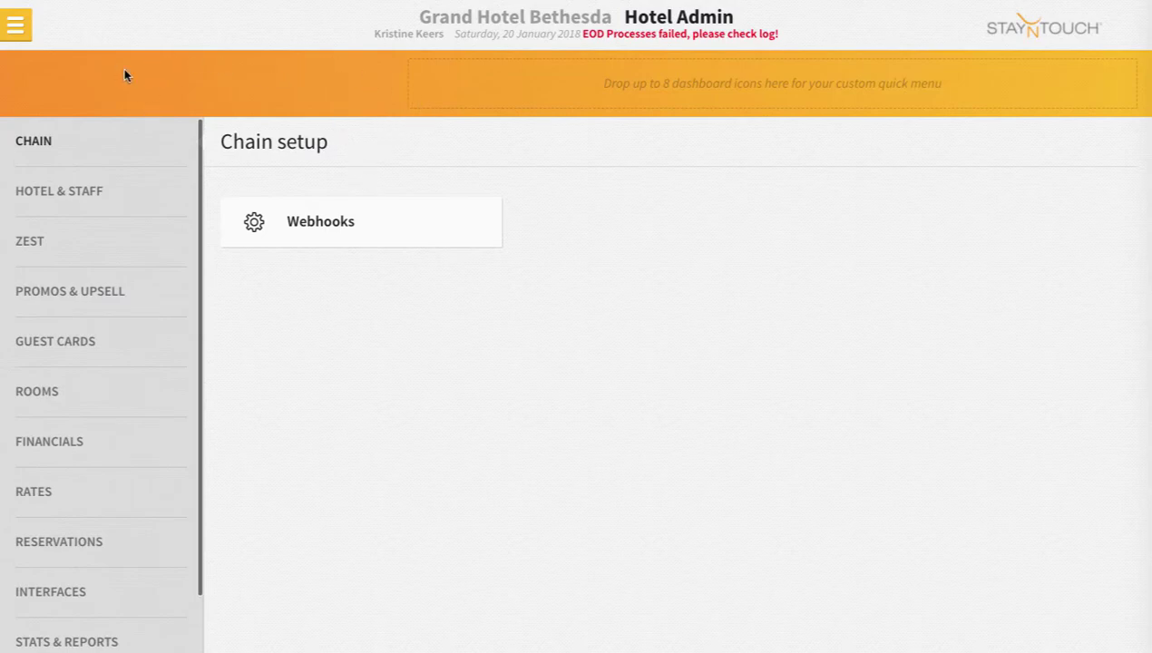
pyautogui.click(80, 199)
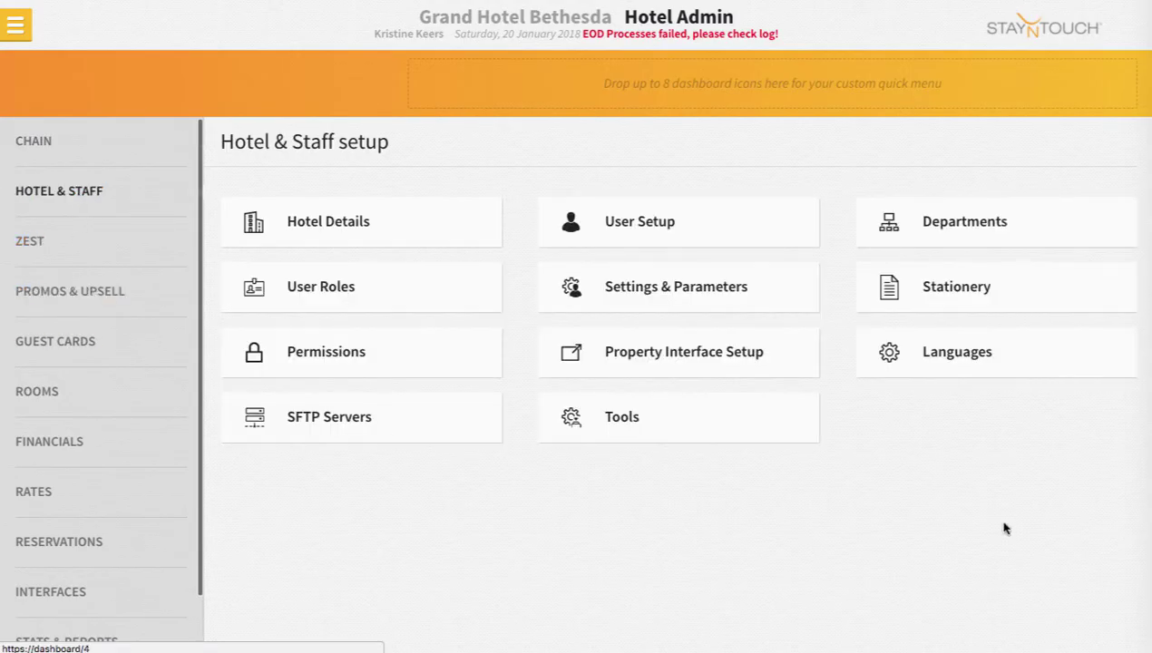
# Switch the Icelandic language toggle on in Languages, then return to Hotel & Staff.
pyautogui.click(999, 373)
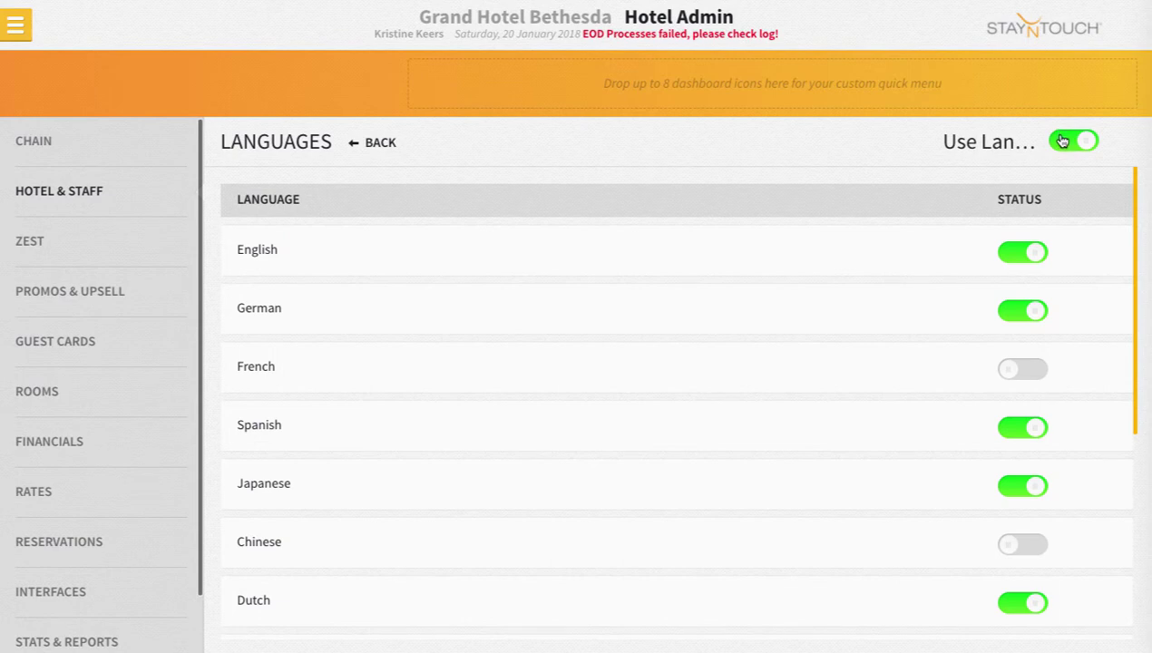
pyautogui.scroll(-3, 283, 258)
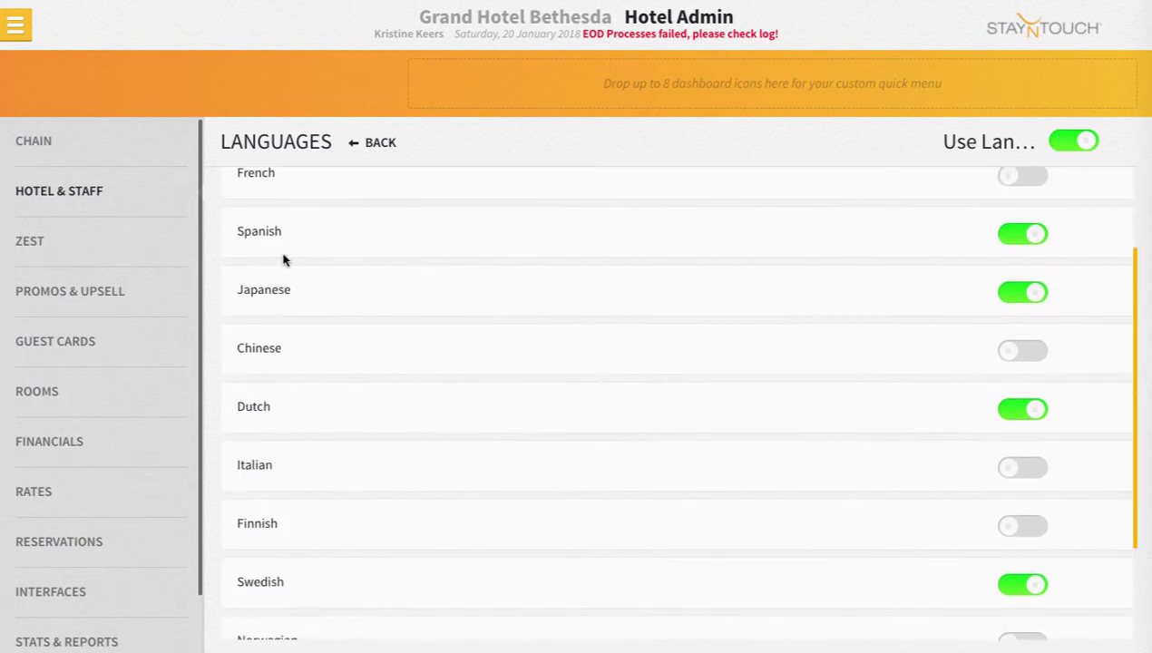
pyautogui.scroll(-3, 284, 259)
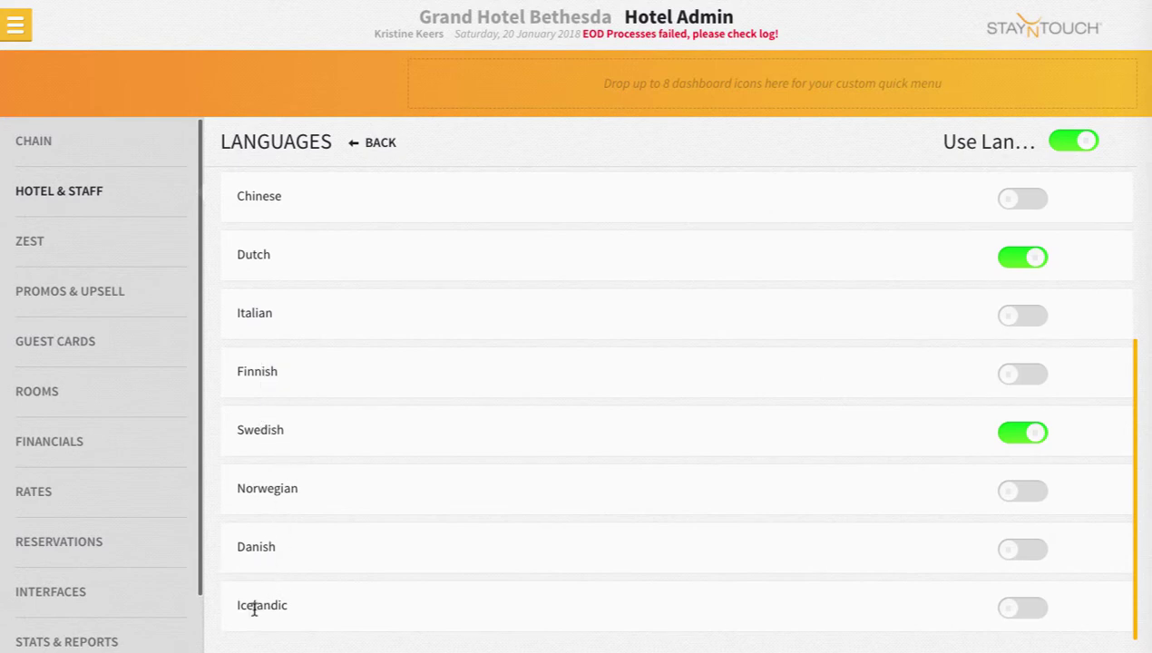
pyautogui.click(1017, 614)
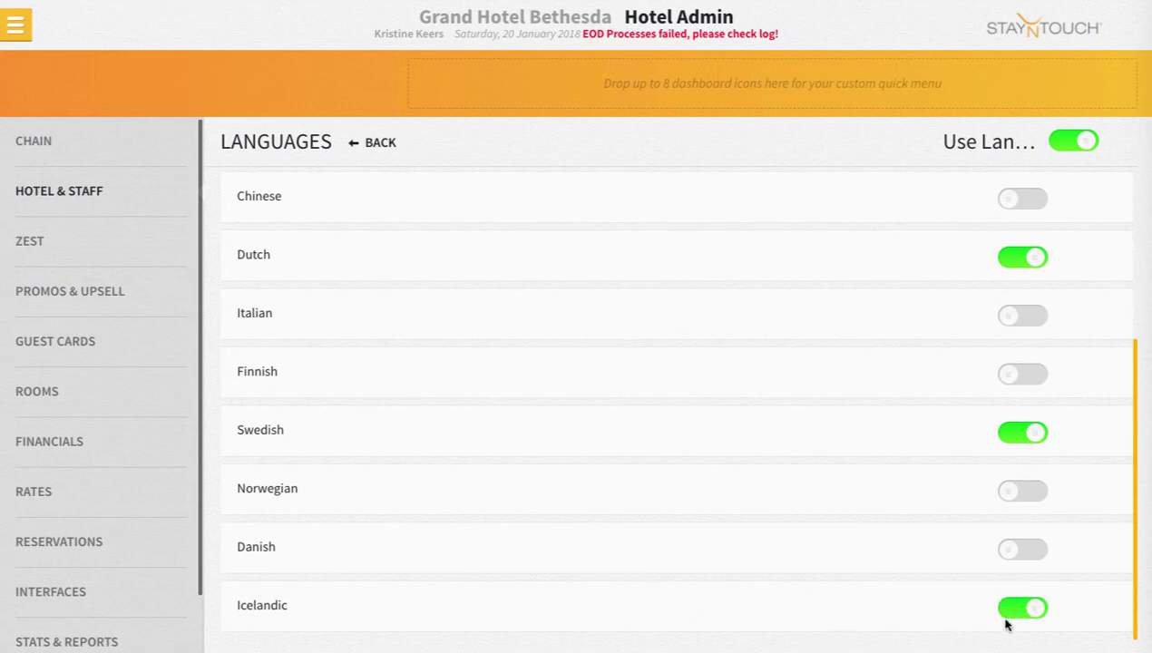
pyautogui.scroll(1, 1071, 600)
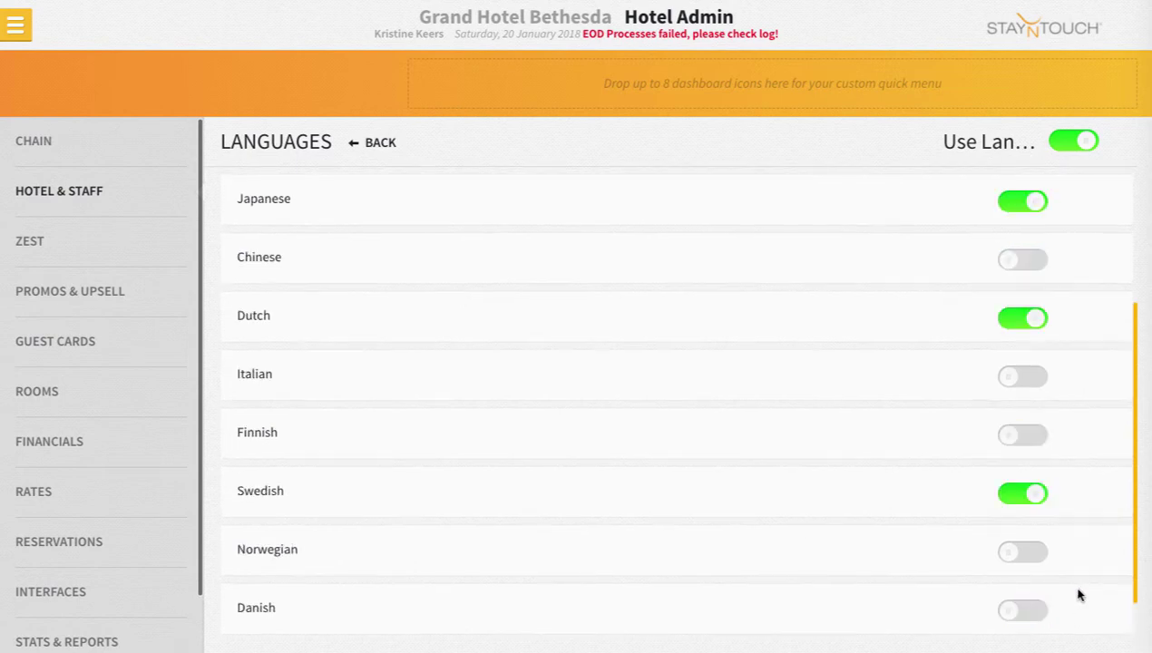
pyautogui.scroll(3, 1078, 594)
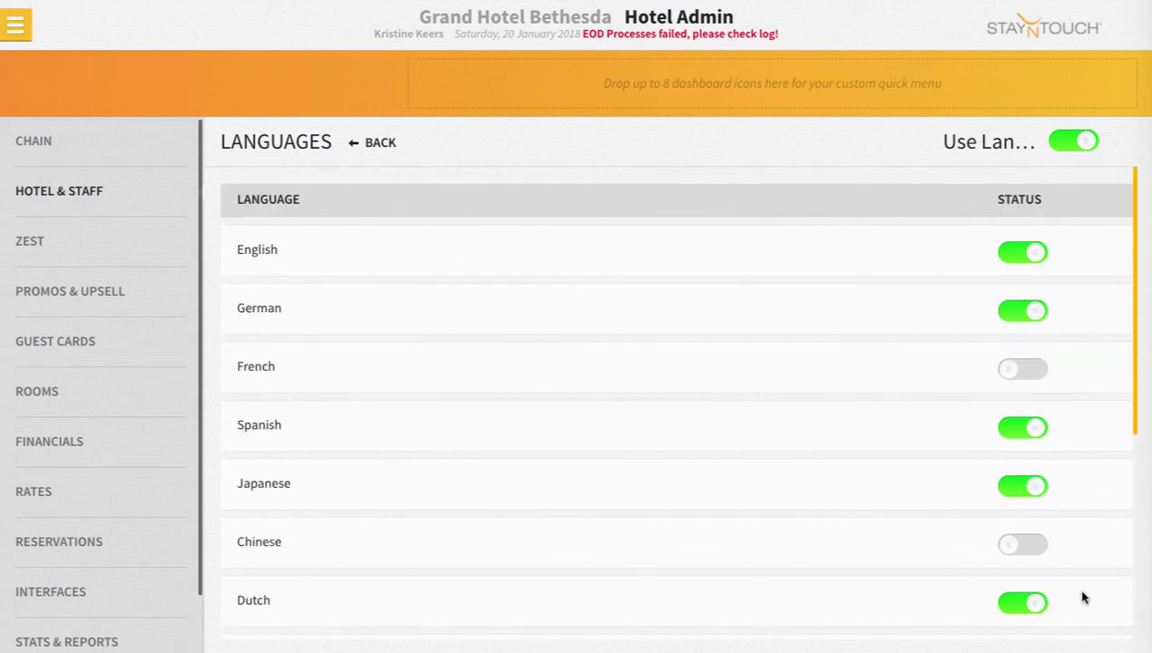
pyautogui.click(86, 188)
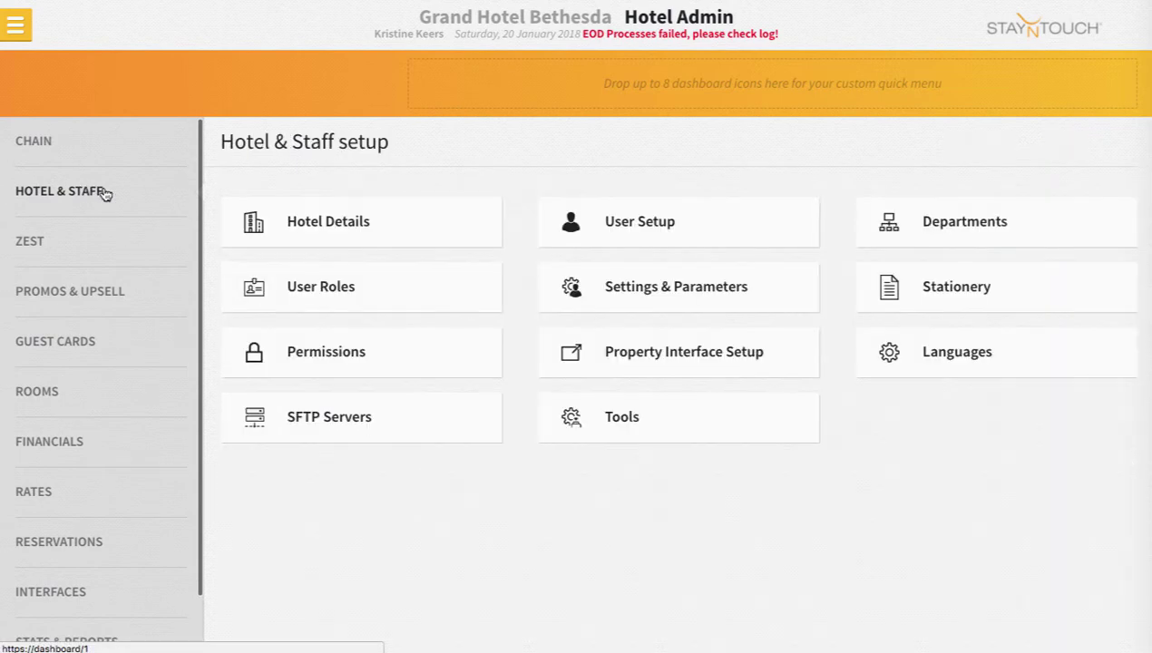
# Open Stationery and expand Invoices to reveal the Guest Invoice template settings.
pyautogui.click(966, 300)
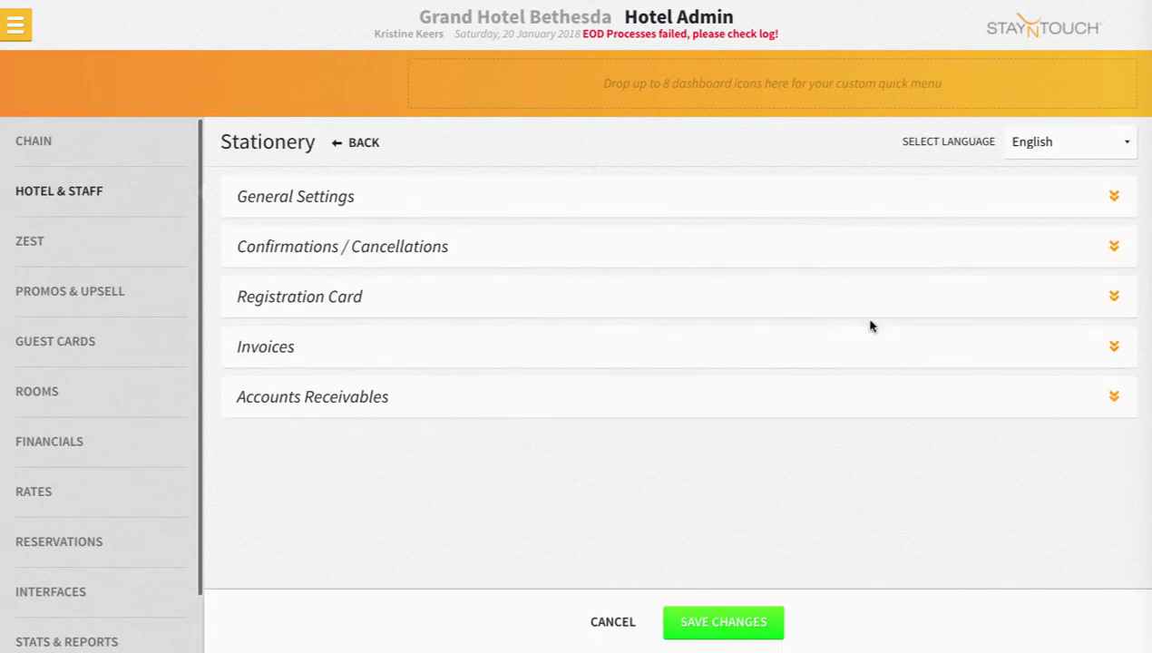
pyautogui.click(424, 257)
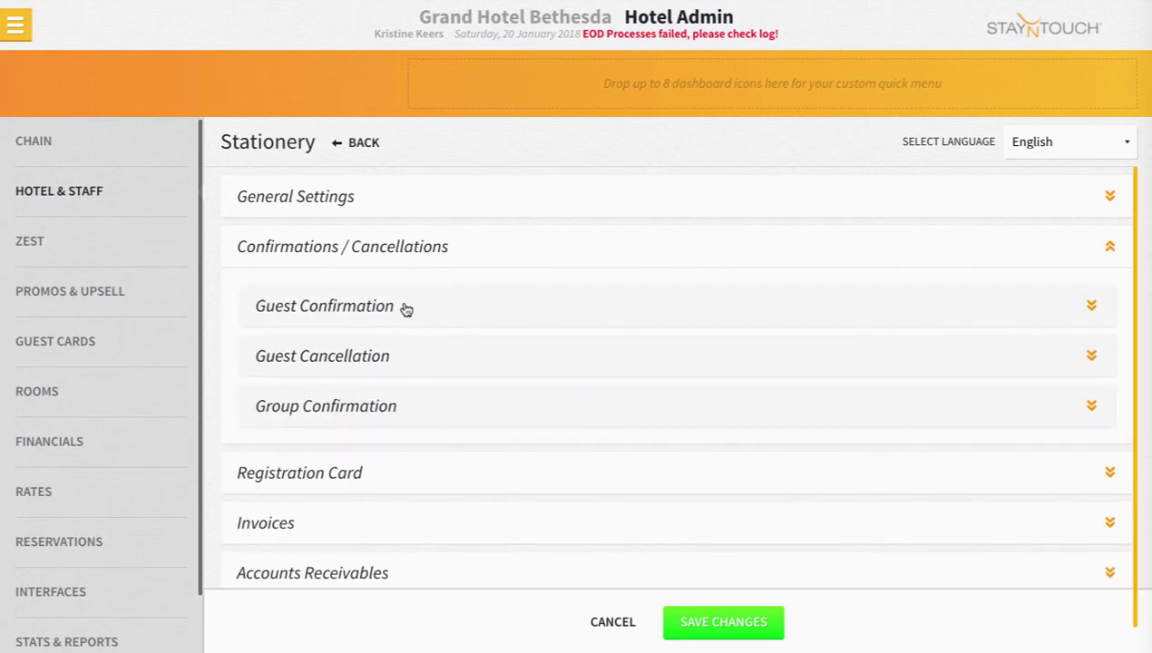
pyautogui.click(352, 257)
pyautogui.click(287, 351)
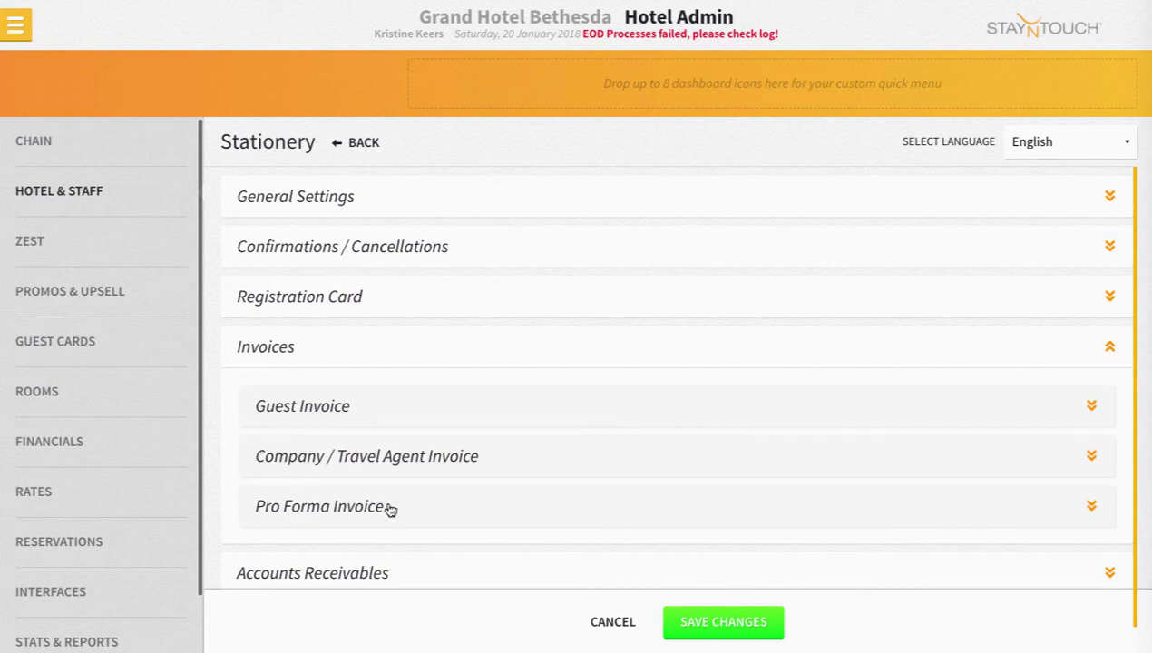
pyautogui.click(364, 416)
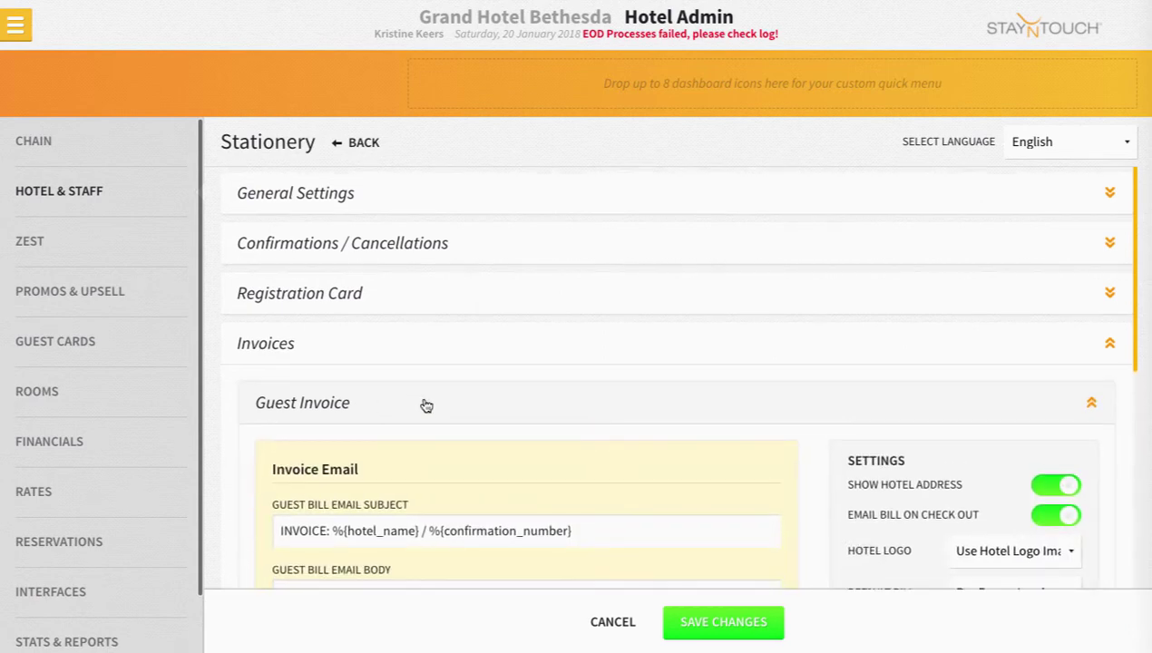
pyautogui.scroll(-2, 427, 406)
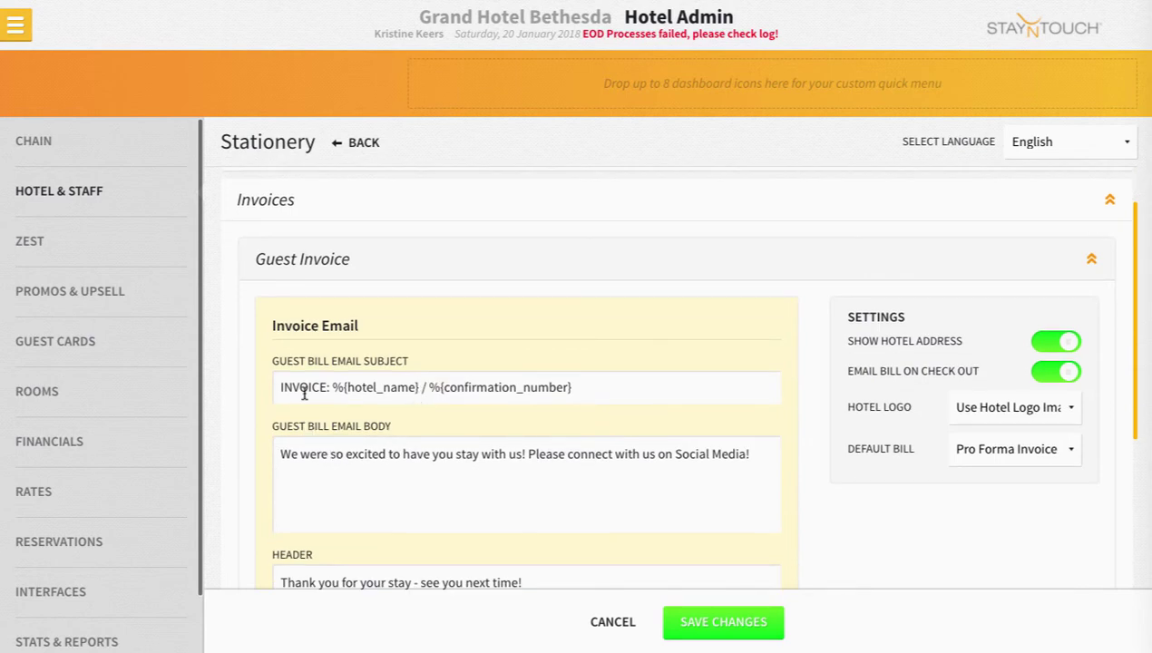
pyautogui.moveTo(281, 387); pyautogui.dragTo(605, 391)
pyautogui.click(605, 391)
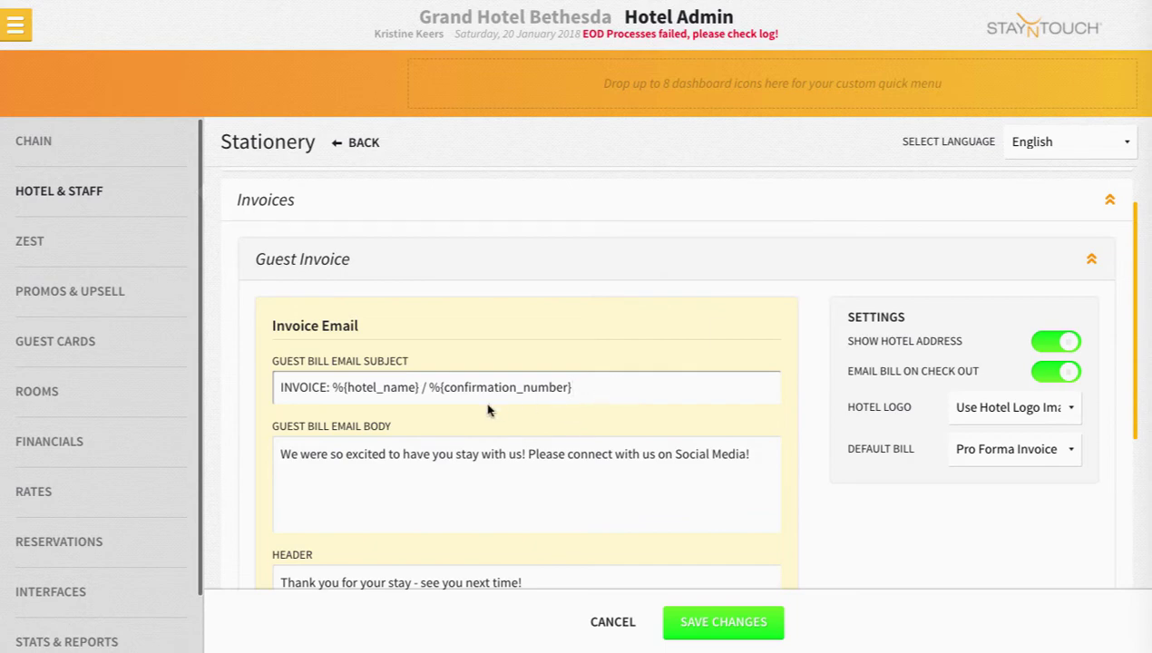
pyautogui.moveTo(383, 387); pyautogui.dragTo(328, 387)
pyautogui.click(332, 387)
pyautogui.moveTo(328, 387); pyautogui.dragTo(279, 385)
pyautogui.click(310, 388)
pyautogui.moveTo(413, 387); pyautogui.dragTo(355, 387)
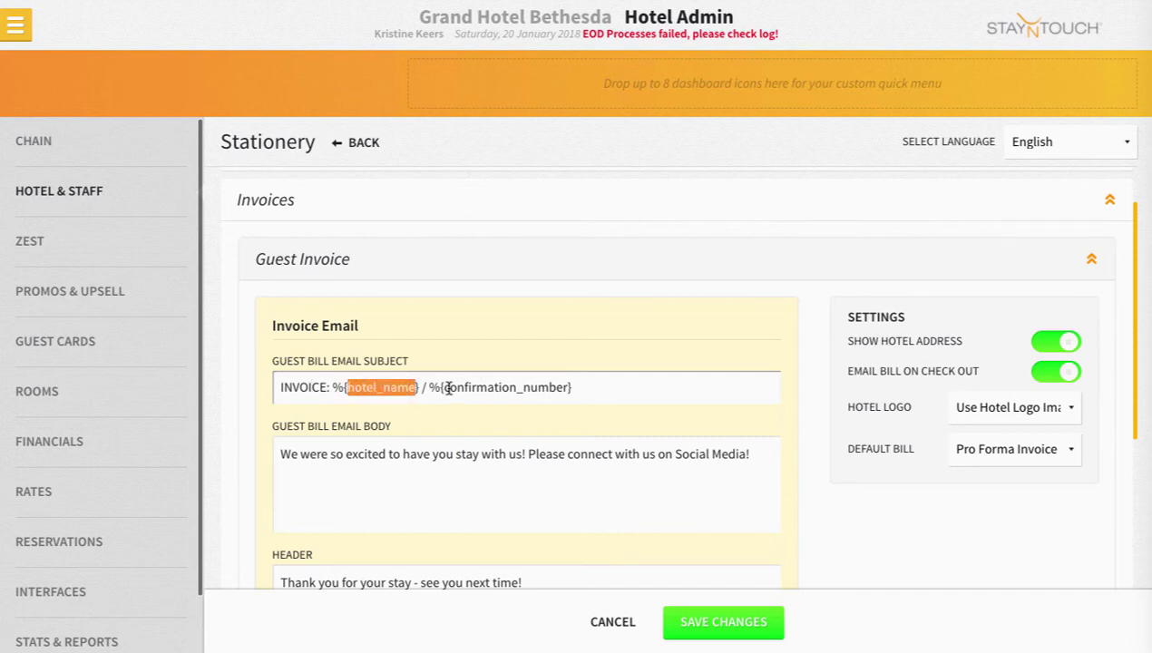
pyautogui.moveTo(443, 388); pyautogui.dragTo(567, 388)
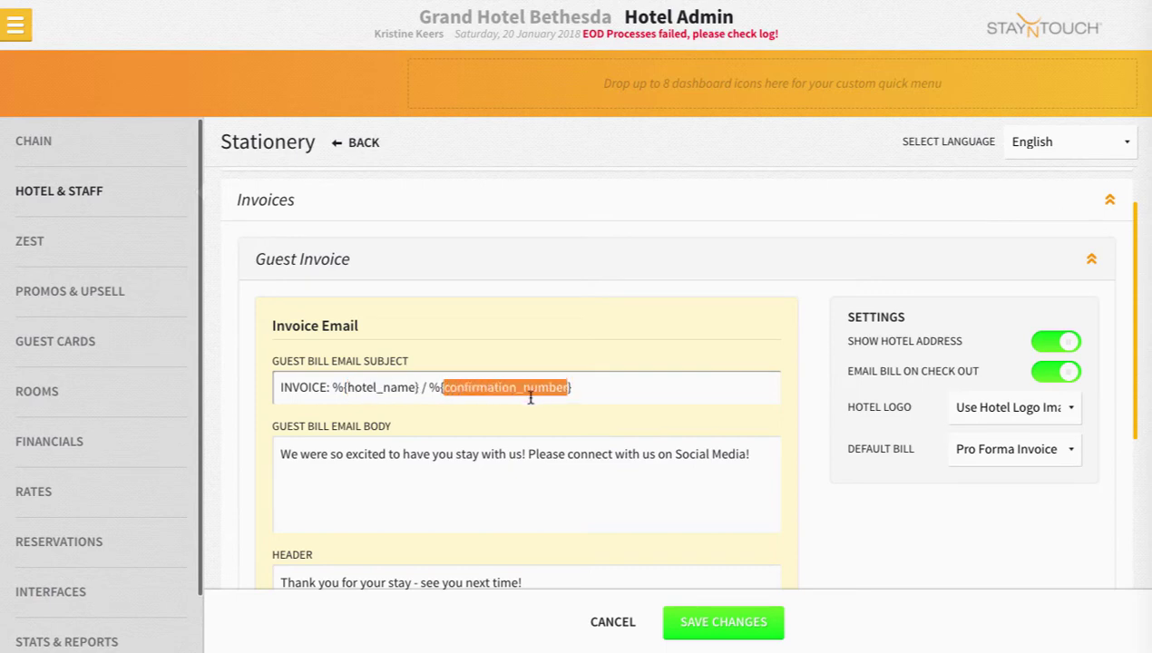
pyautogui.click(383, 443)
pyautogui.scroll(-1, 383, 443)
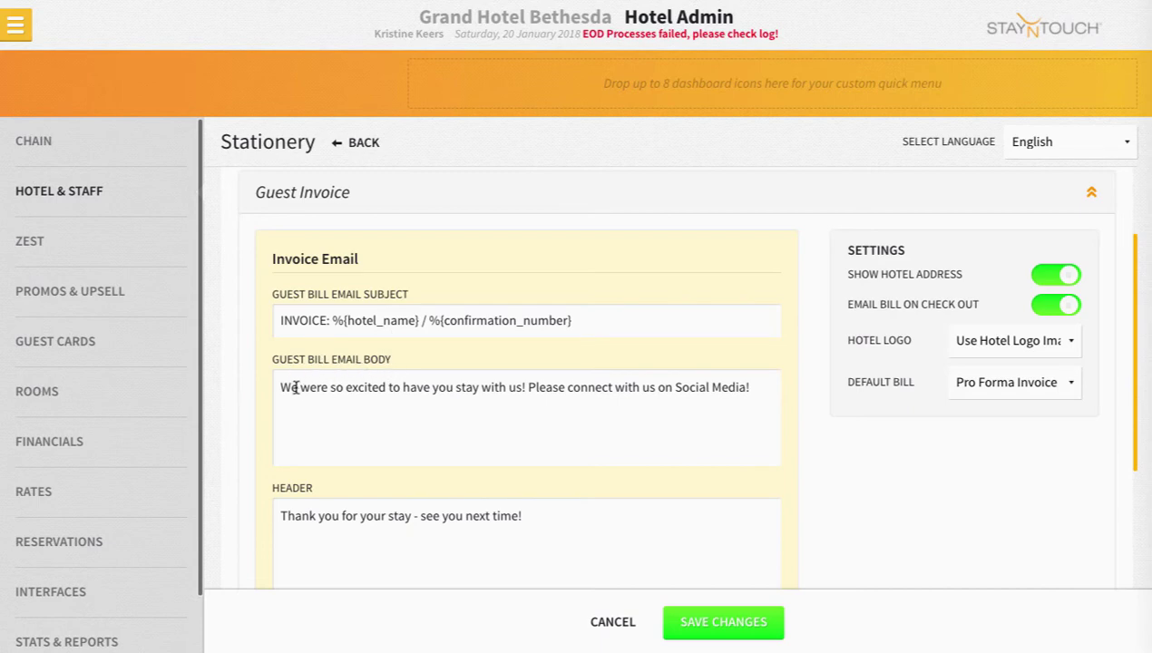
pyautogui.moveTo(286, 387); pyautogui.dragTo(730, 399)
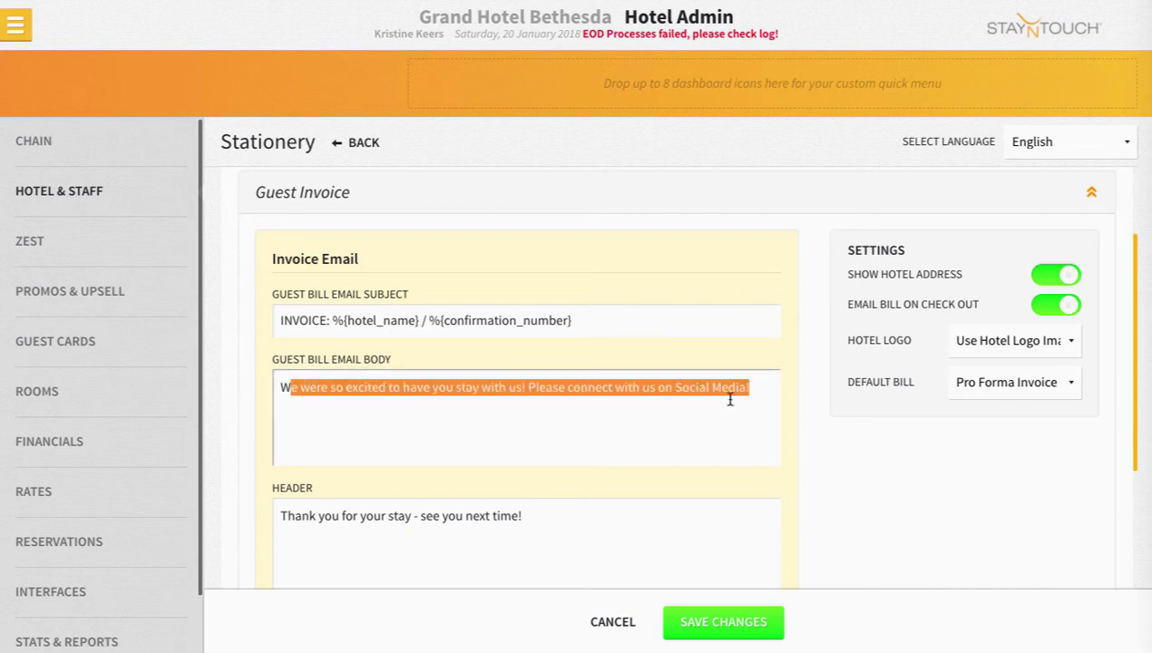
pyautogui.press('Right')
pyautogui.scroll(-4, 730, 399)
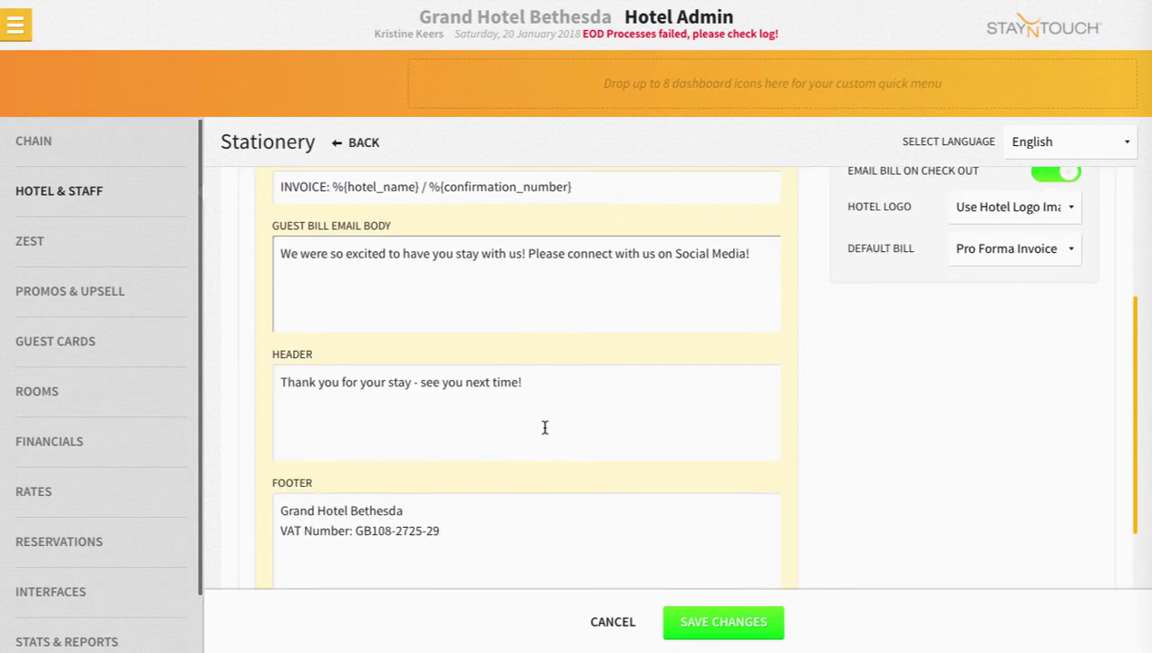
pyautogui.moveTo(533, 392); pyautogui.dragTo(360, 393)
pyautogui.click(360, 394)
pyautogui.click(352, 505)
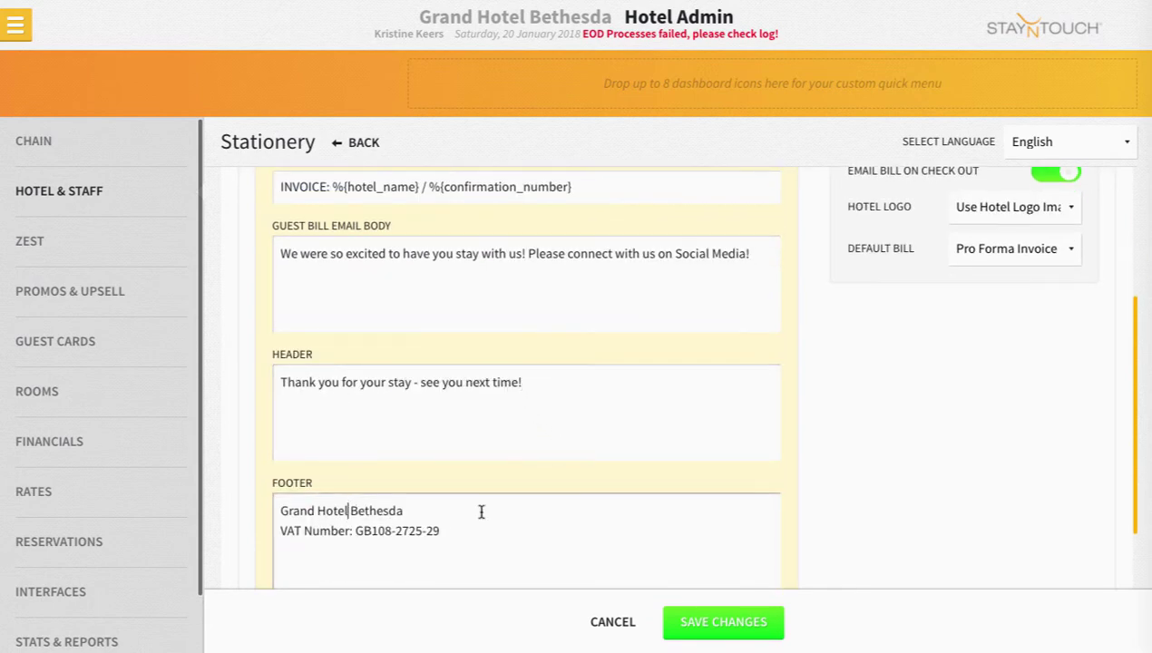
pyautogui.scroll(-1, 481, 517)
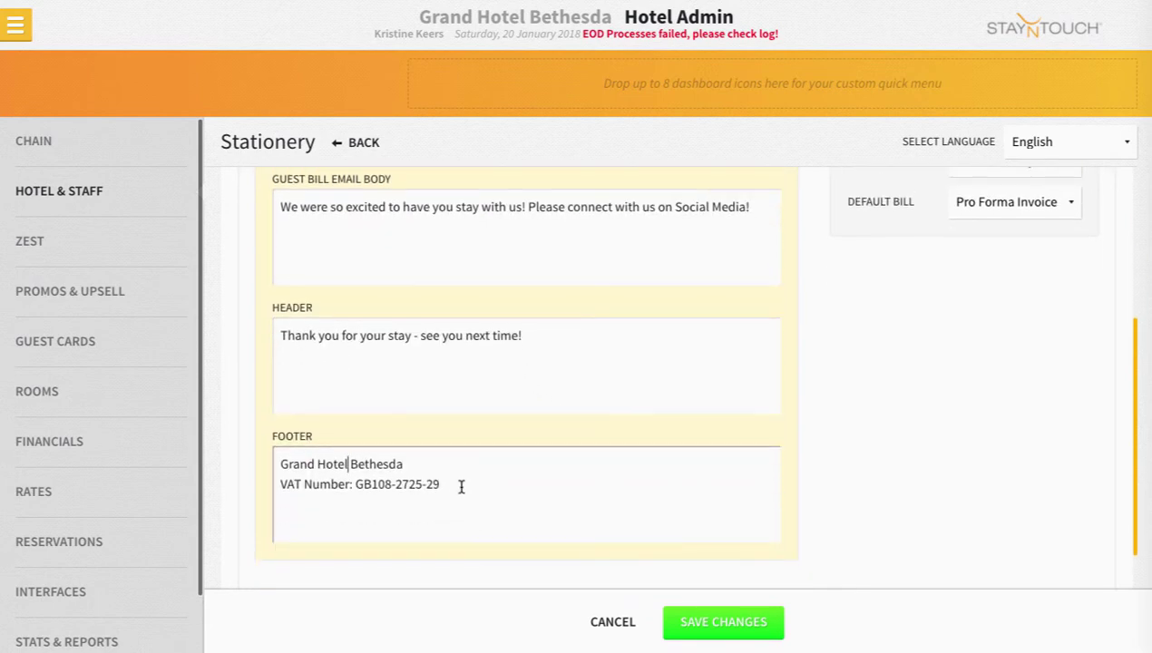
pyautogui.click(455, 485)
pyautogui.moveTo(454, 484); pyautogui.dragTo(281, 461)
pyautogui.click(282, 461)
pyautogui.scroll(1, 454, 508)
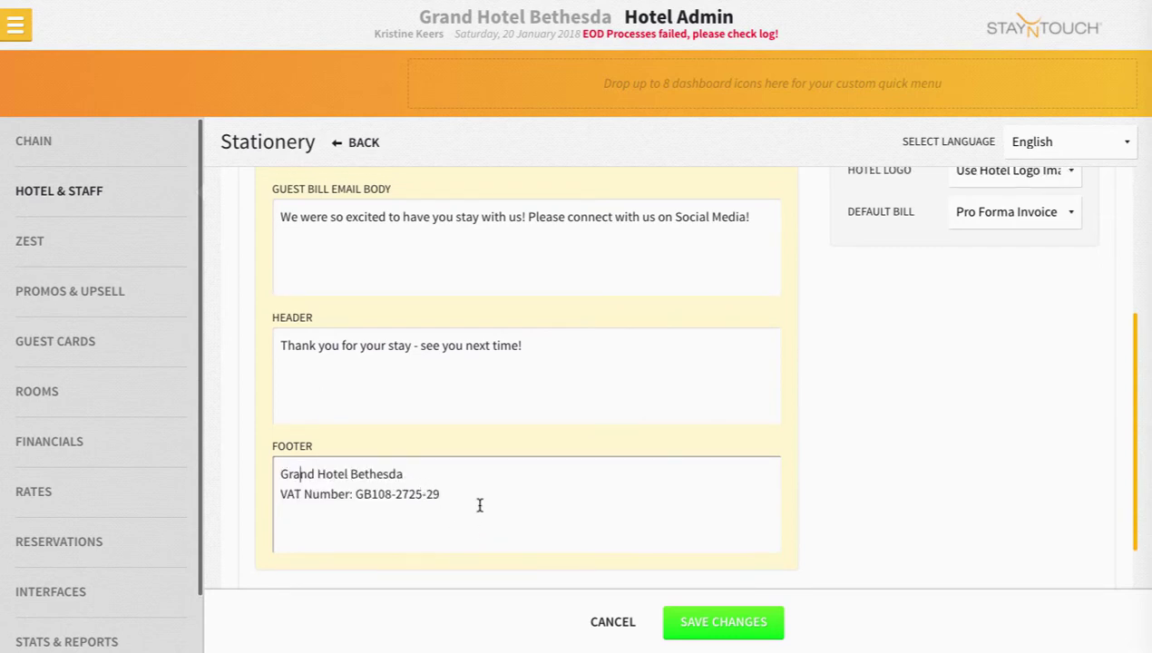
pyautogui.scroll(2, 479, 507)
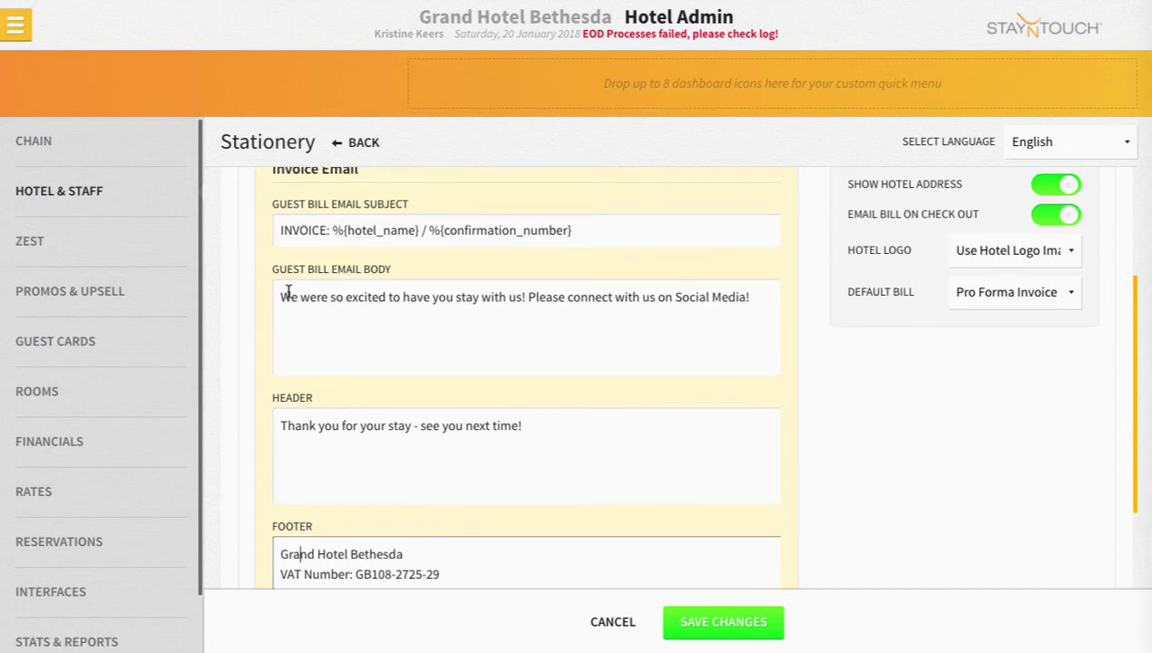
pyautogui.moveTo(278, 291); pyautogui.dragTo(761, 301)
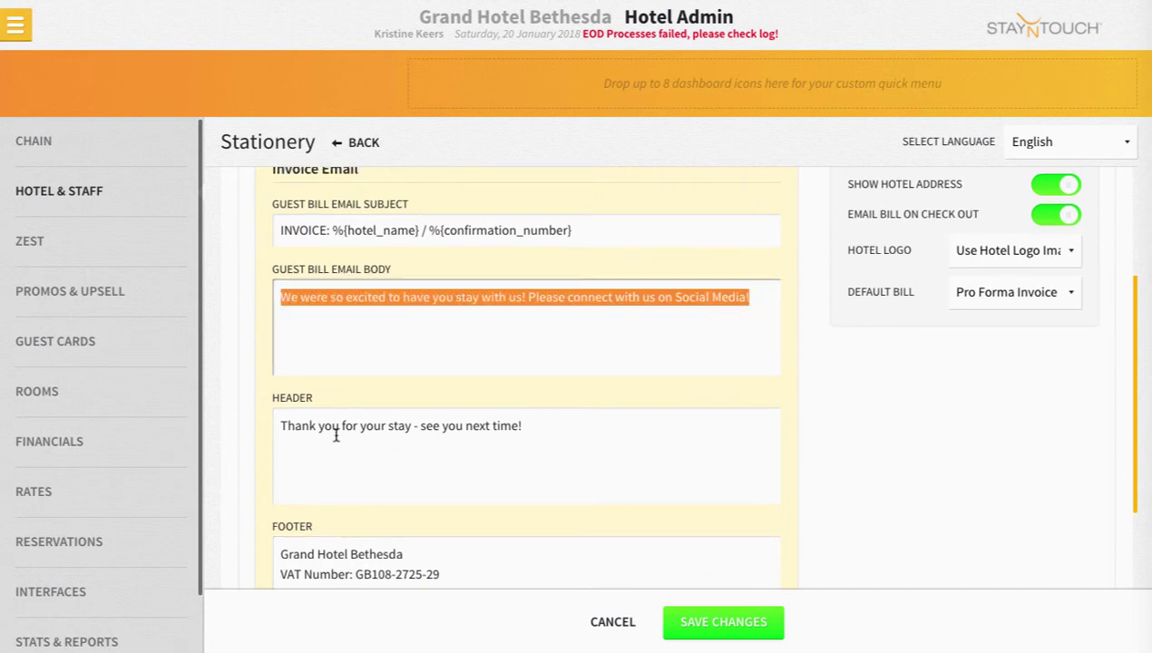
pyautogui.moveTo(275, 420); pyautogui.dragTo(509, 440)
pyautogui.click(537, 437)
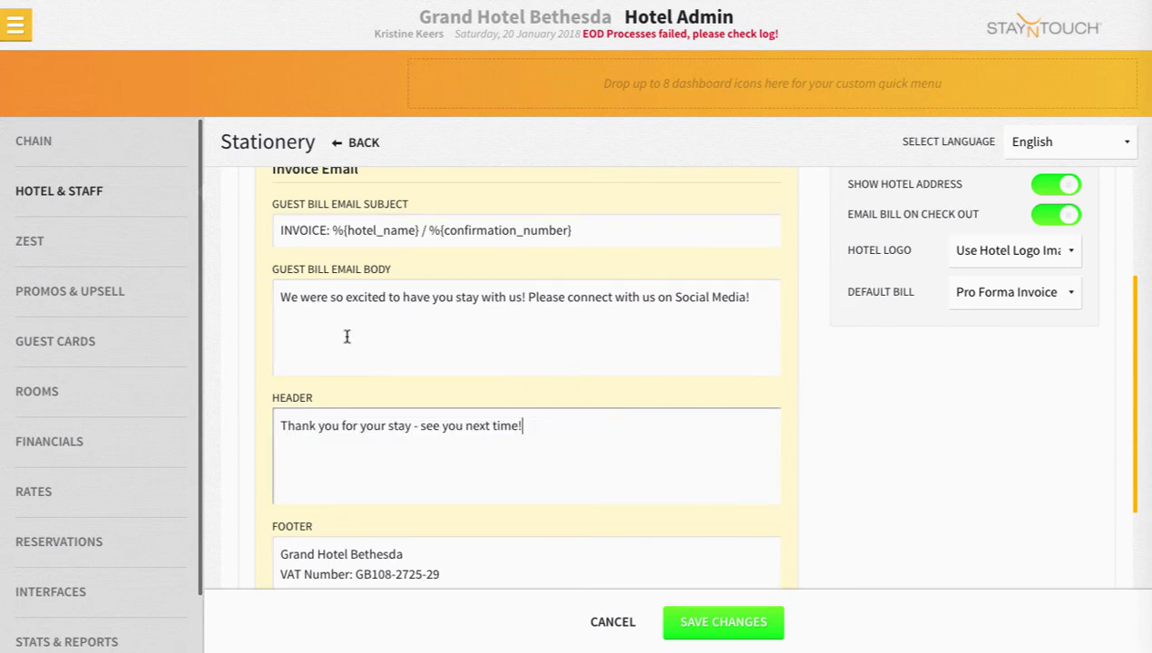
pyautogui.scroll(1, 474, 342)
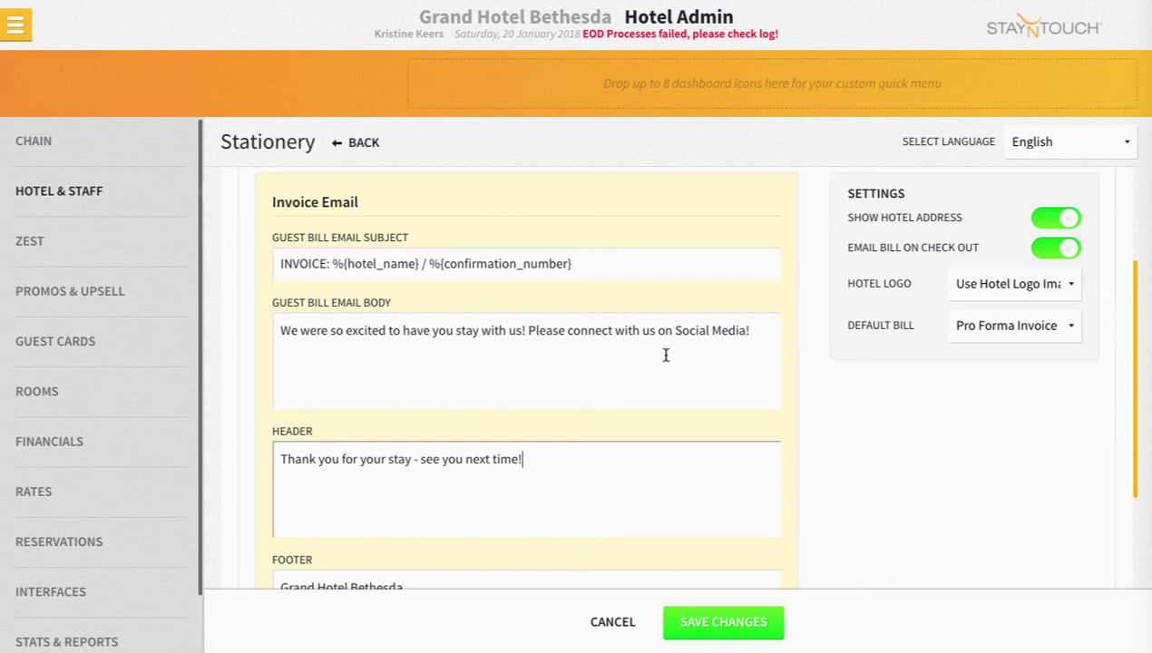
# Set the Stationery template language to Icelandic.
pyautogui.click(1078, 149)
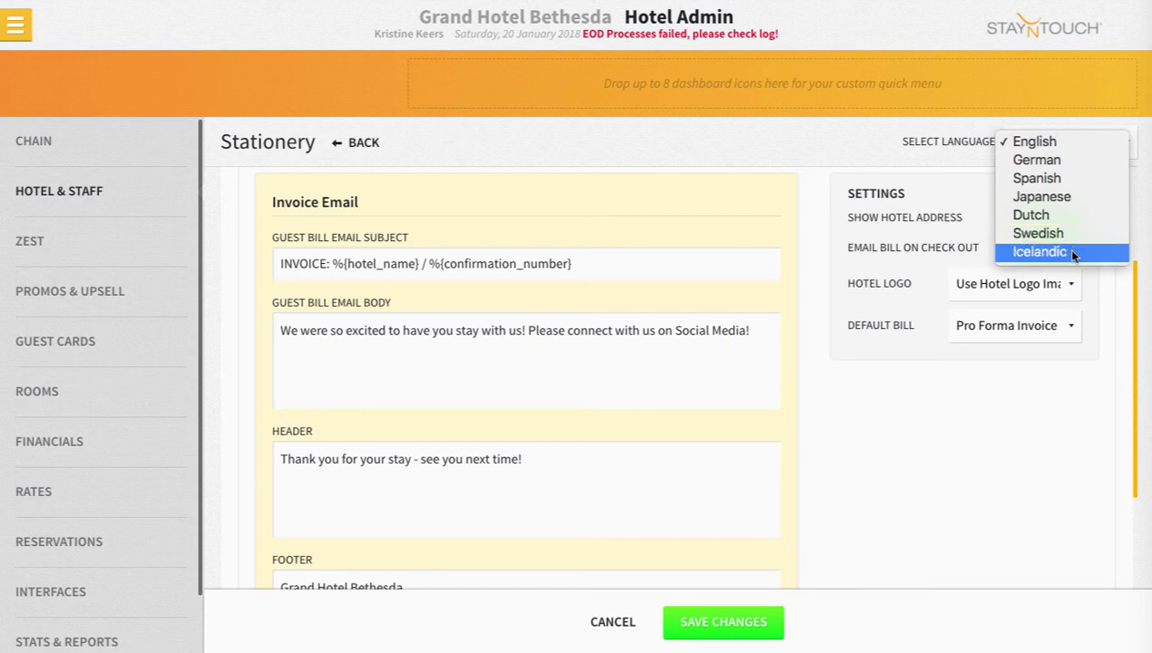
pyautogui.click(1073, 251)
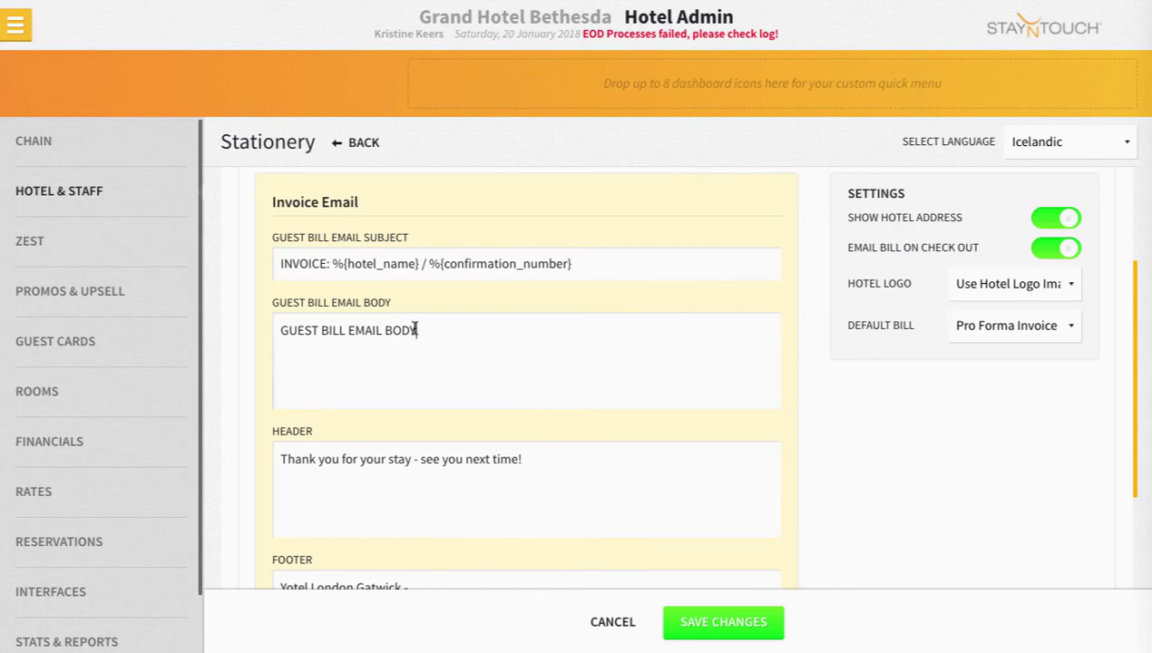
# Copy the Icelandic translation 'Við vorum svo spennt að hafa þig hjá okkur!' from Google Translate.
pyautogui.moveTo(411, 328); pyautogui.dragTo(295, 313)
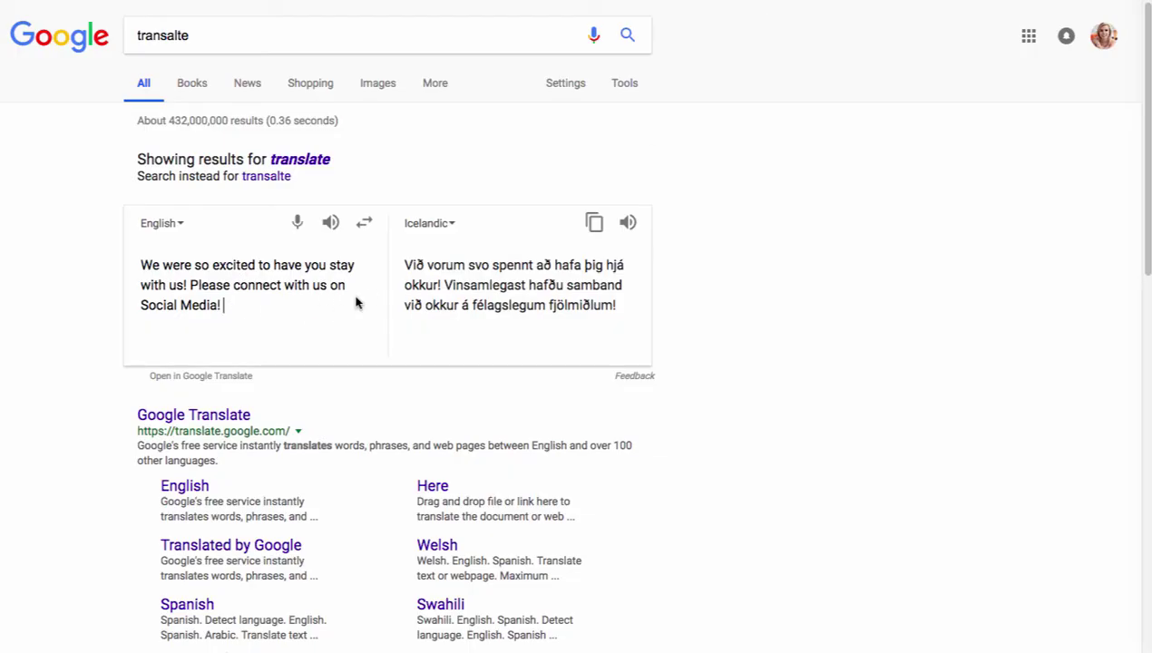
pyautogui.moveTo(404, 263); pyautogui.dragTo(631, 313)
pyautogui.hotkey('ctrl', 'c')
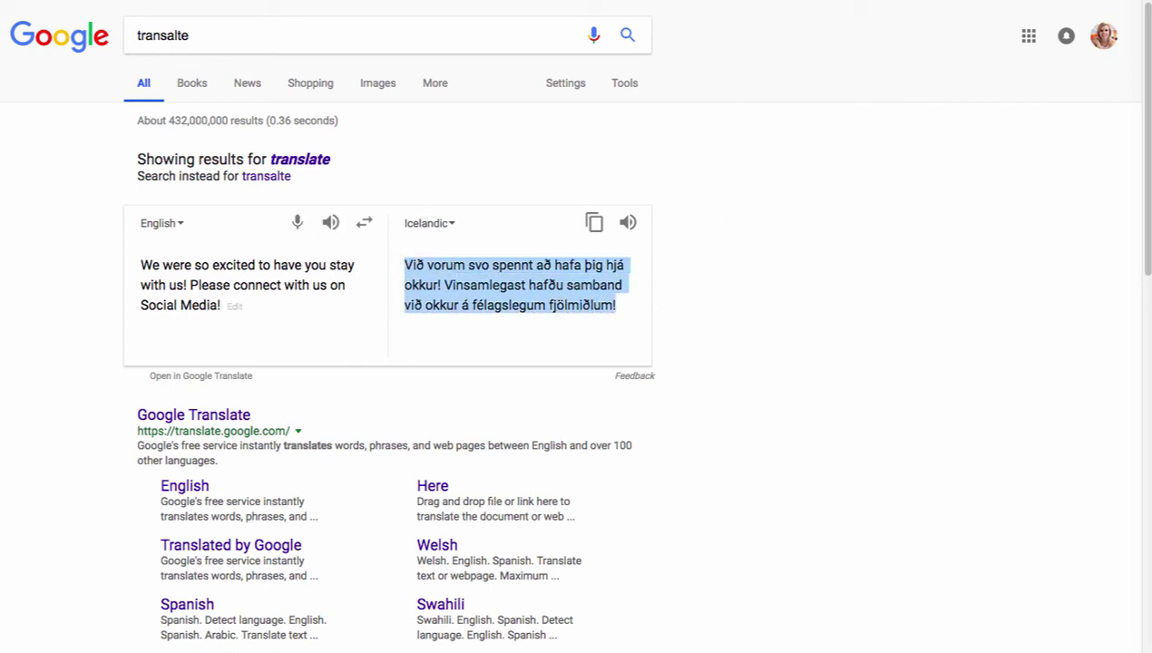
pyautogui.click(717, 1)
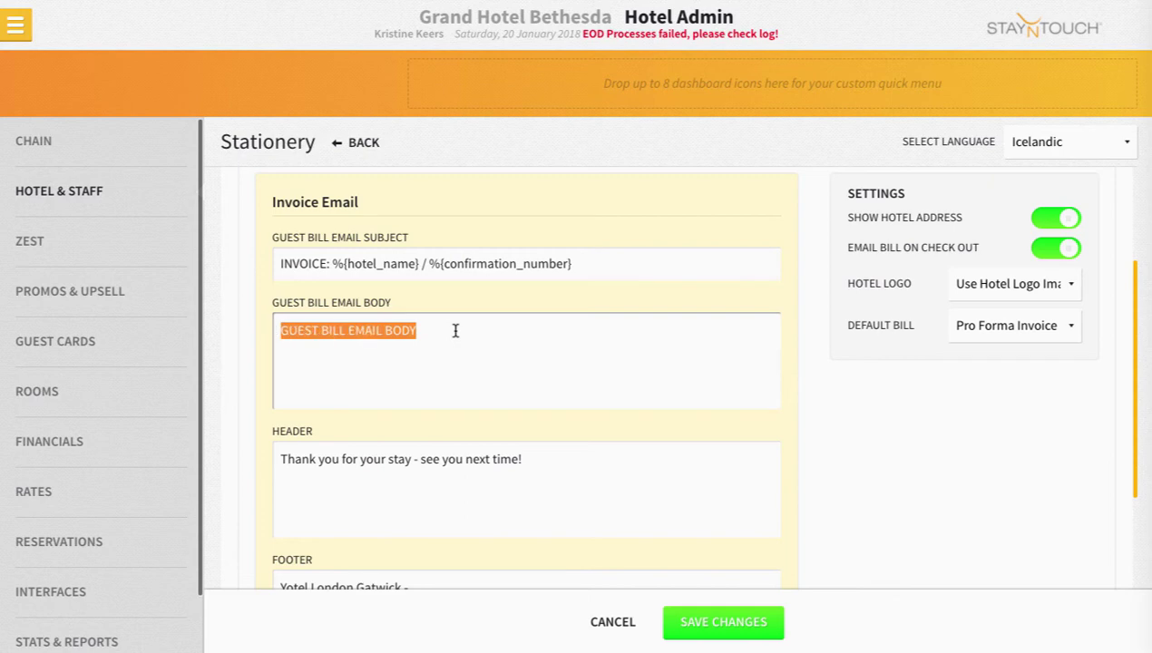
# Paste the Icelandic welcome message over the Guest Bill Email Body placeholder.
pyautogui.hotkey('ctrl', 'v')
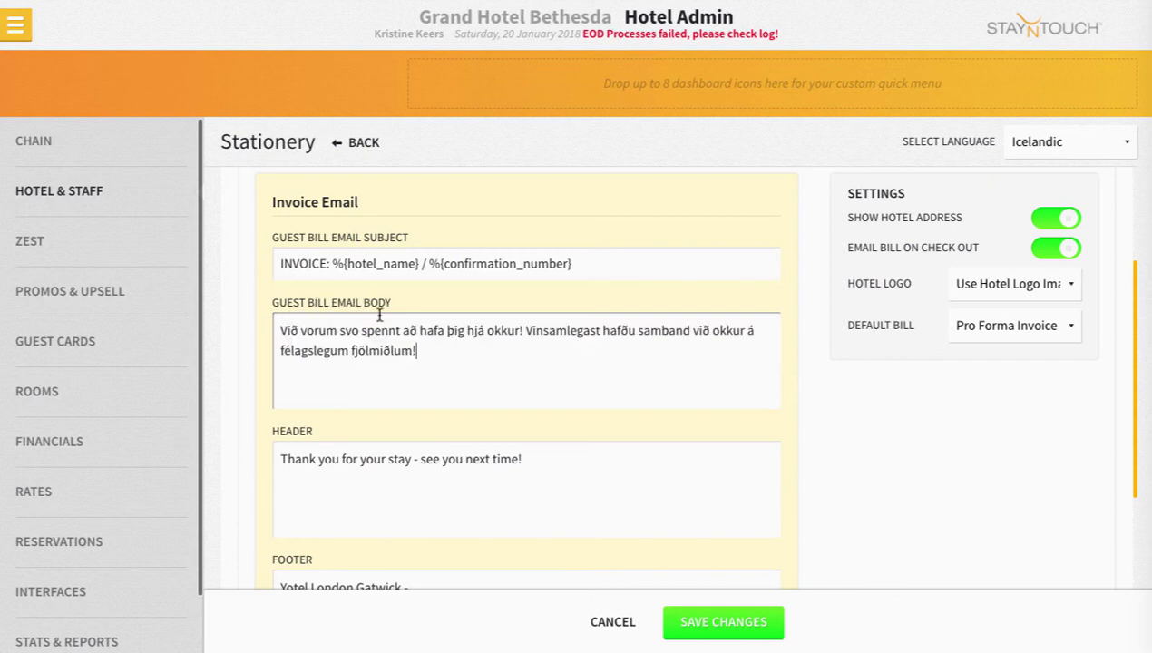
pyautogui.moveTo(445, 363); pyautogui.dragTo(281, 328)
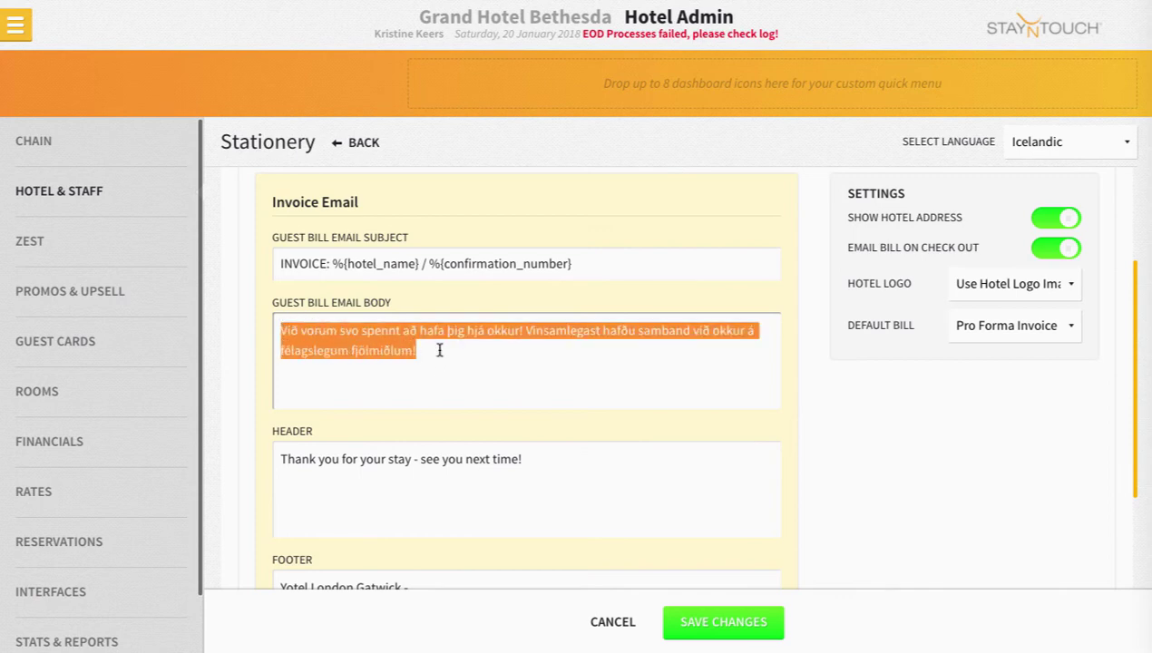
# Replace the header with 'Þakka þér fyrir dvöl þína - sjáumst næst!' and save the stationery.
pyautogui.click(439, 350)
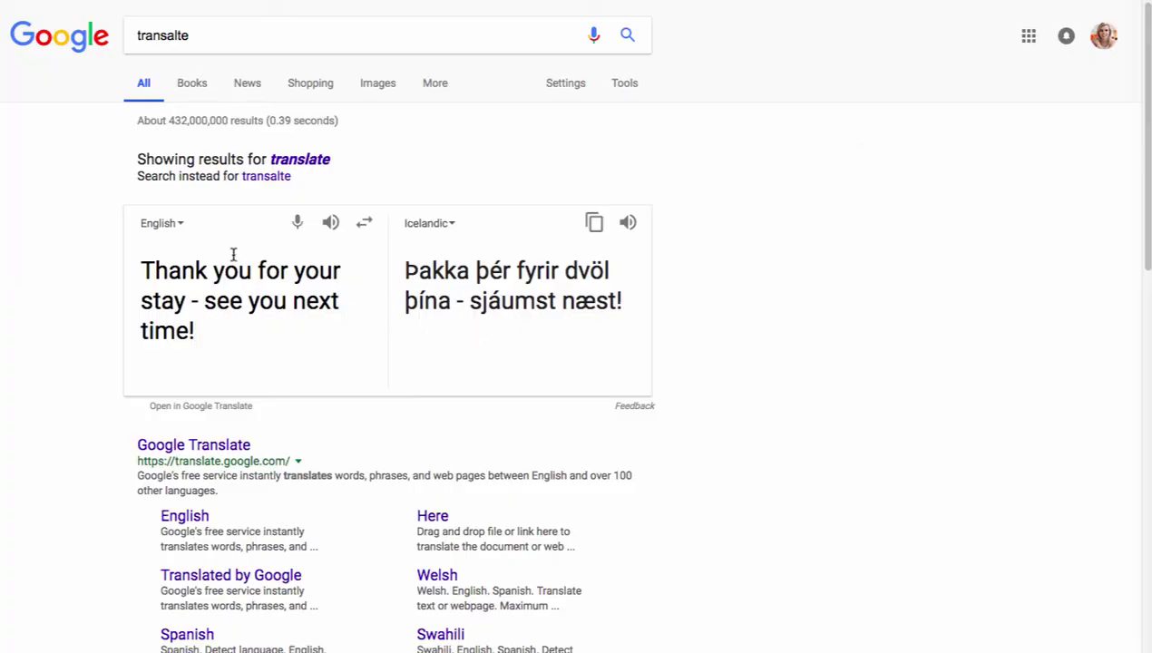
pyautogui.moveTo(404, 264); pyautogui.dragTo(632, 322)
pyautogui.hotkey('ctrl', 'c')
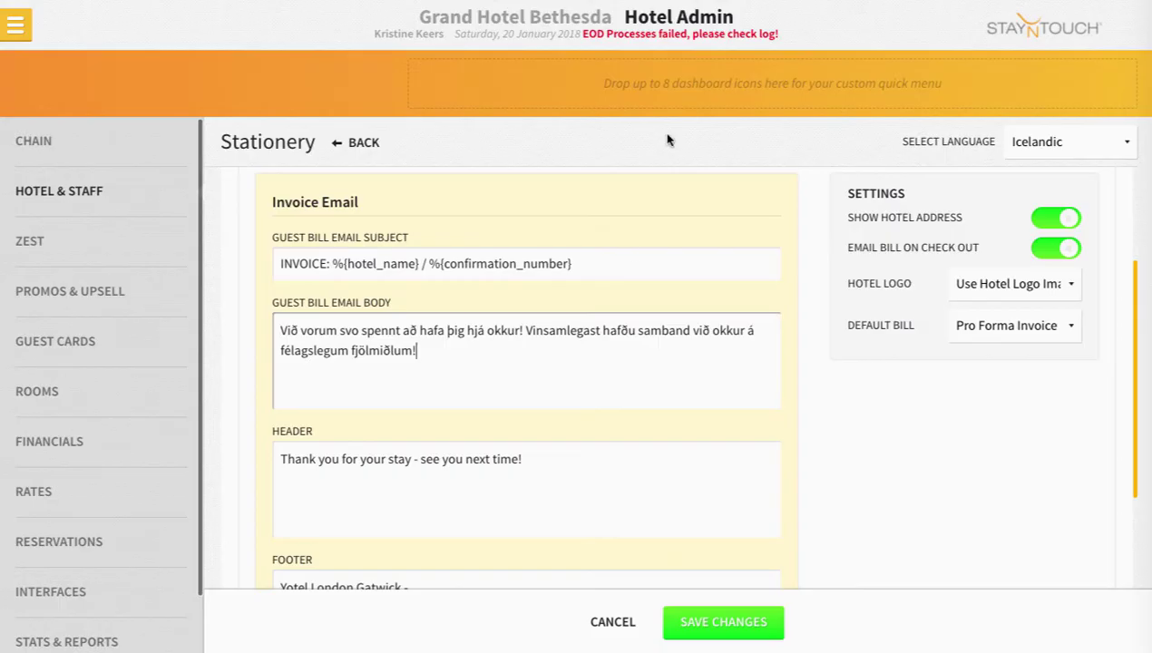
pyautogui.moveTo(540, 458); pyautogui.dragTo(281, 424)
pyautogui.hotkey('ctrl', 'v')
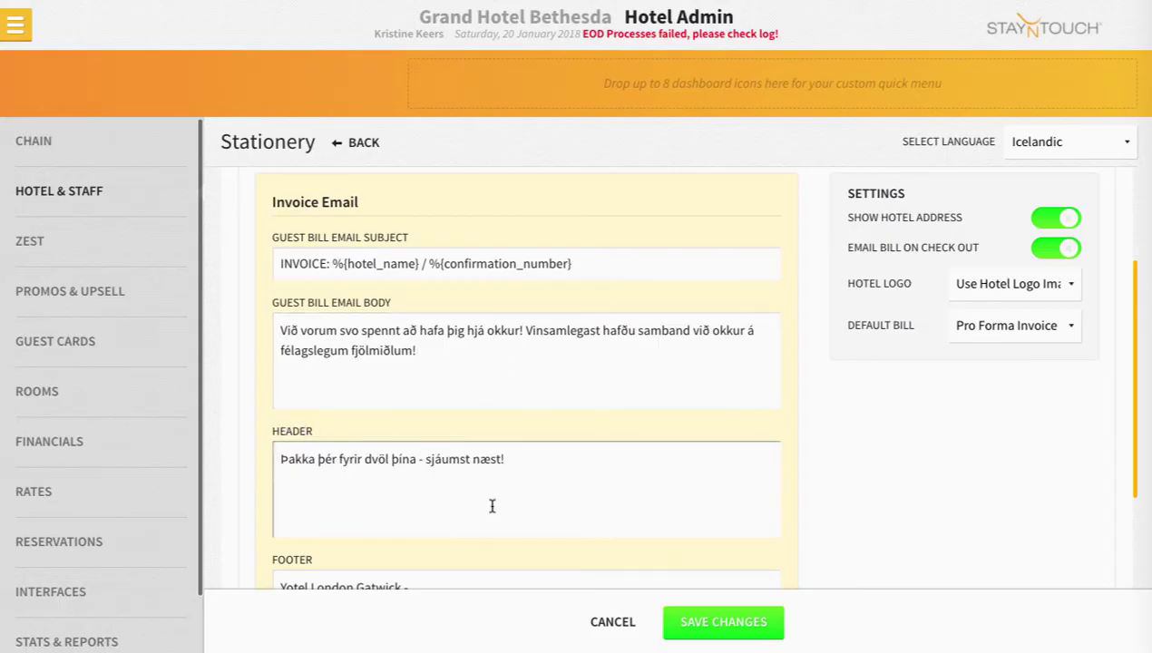
pyautogui.scroll(-2, 716, 481)
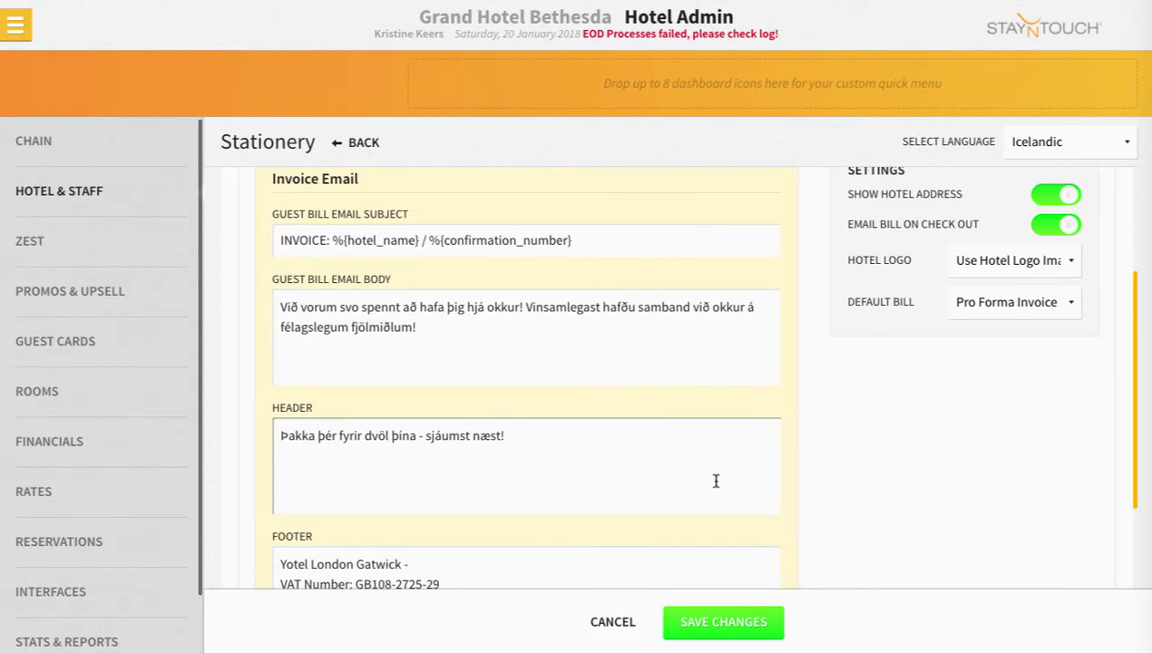
pyautogui.click(708, 626)
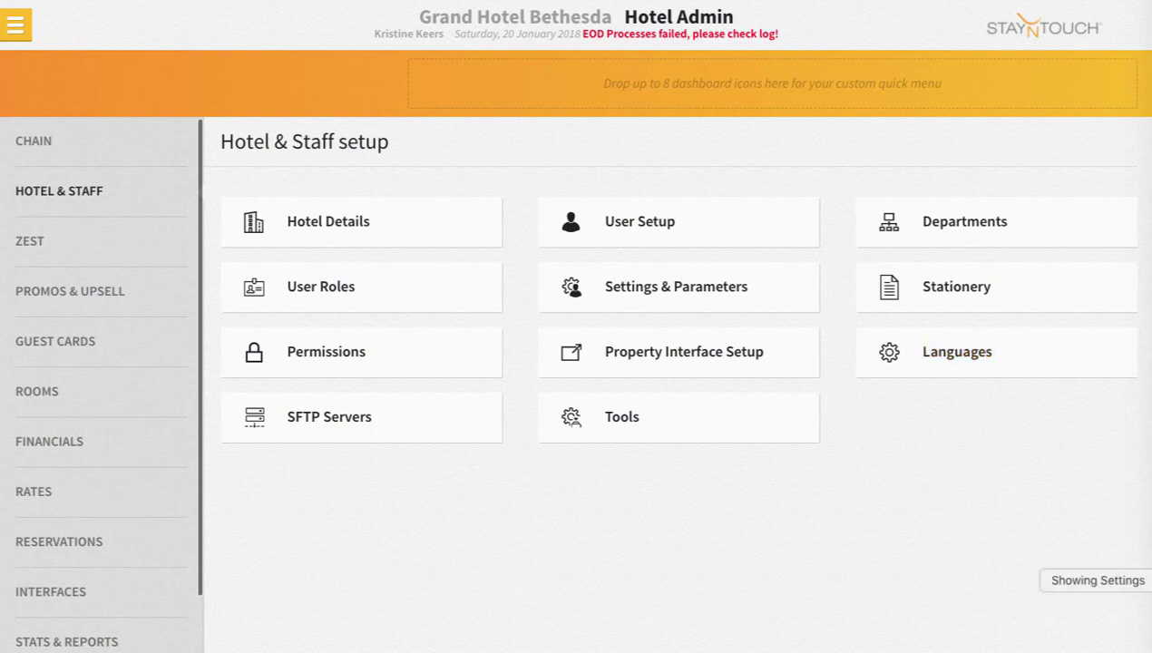
# Open Bill & Charges for today's single arrival from the dashboard's Arrivals list.
pyautogui.click(18, 27)
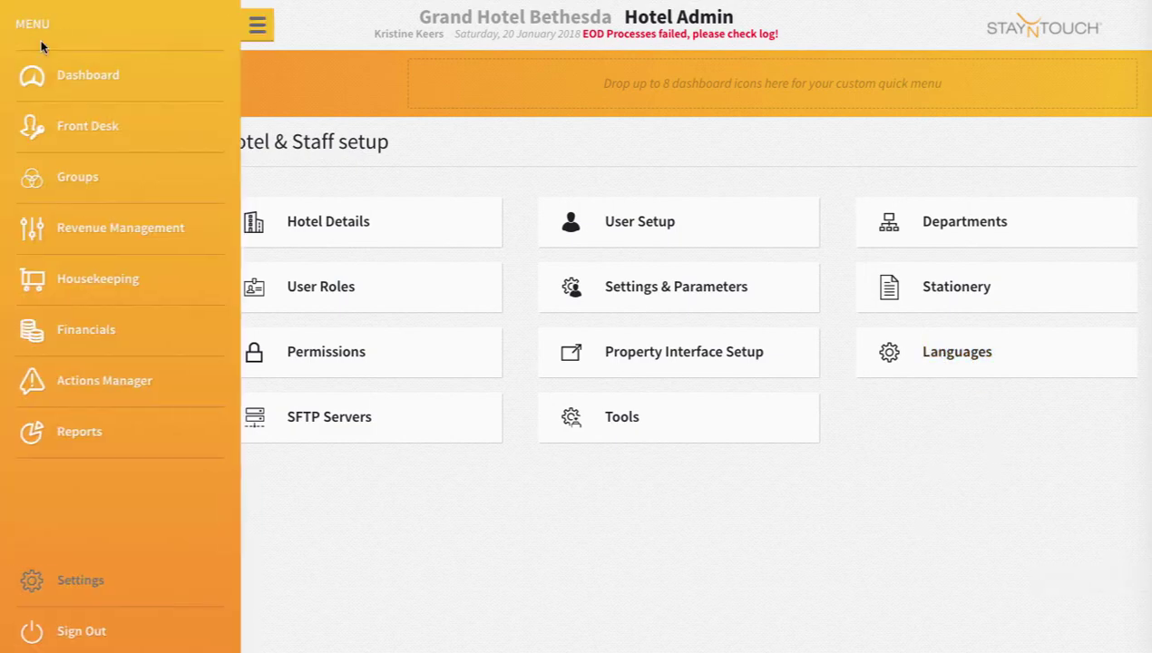
pyautogui.click(68, 78)
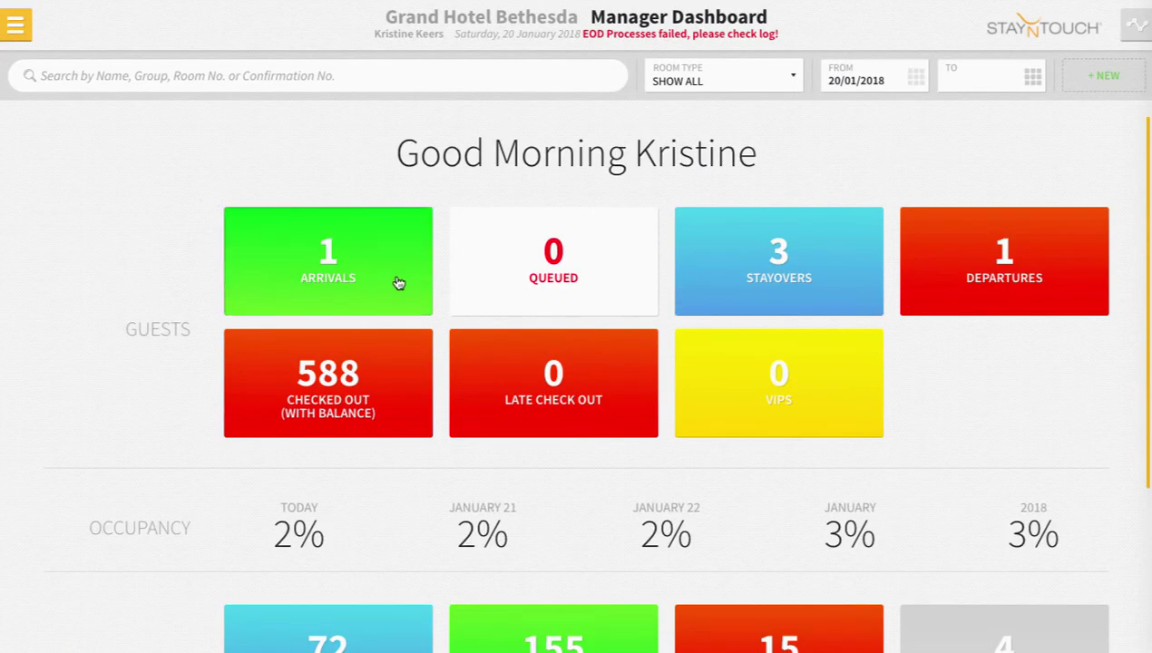
pyautogui.click(399, 284)
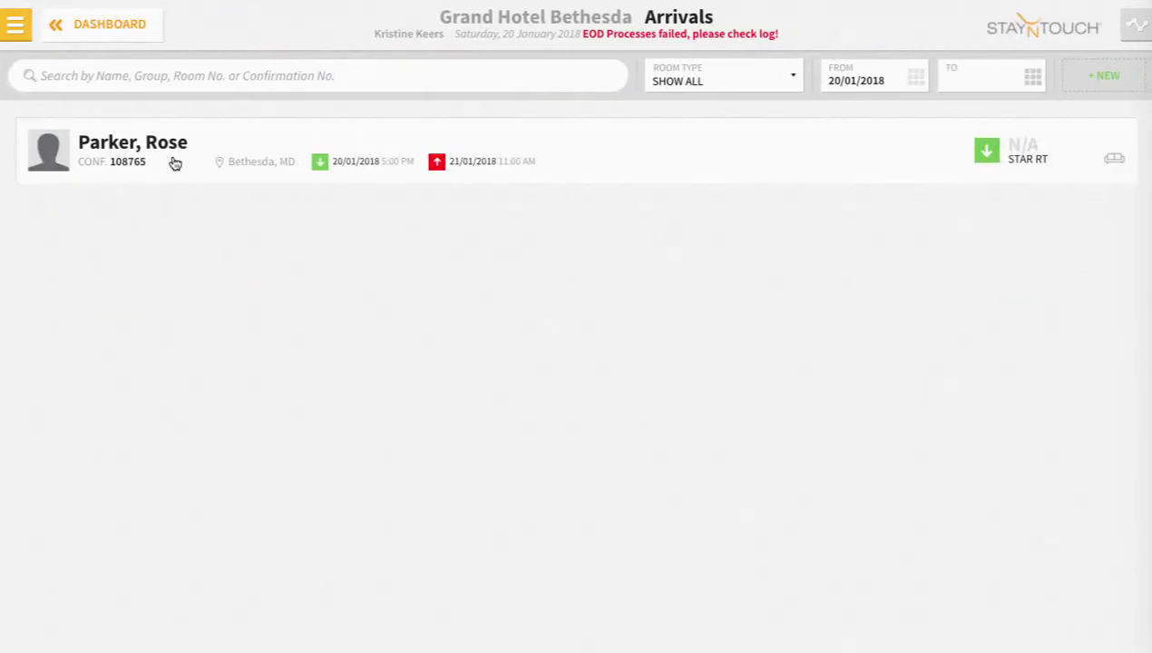
pyautogui.click(175, 163)
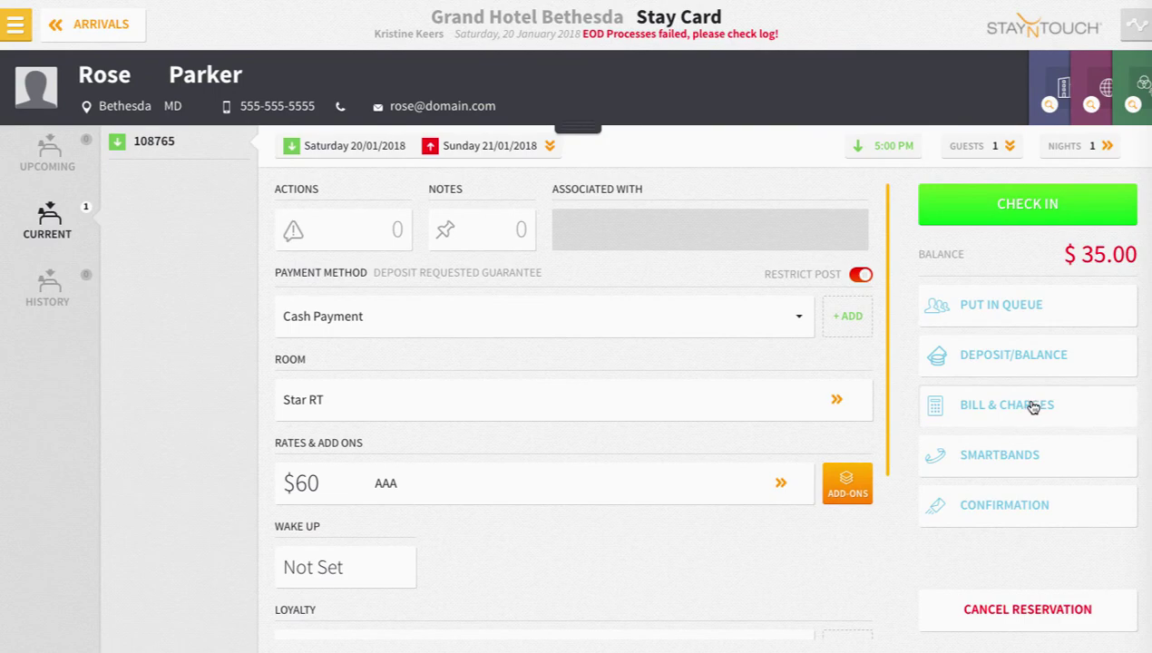
pyautogui.click(1033, 408)
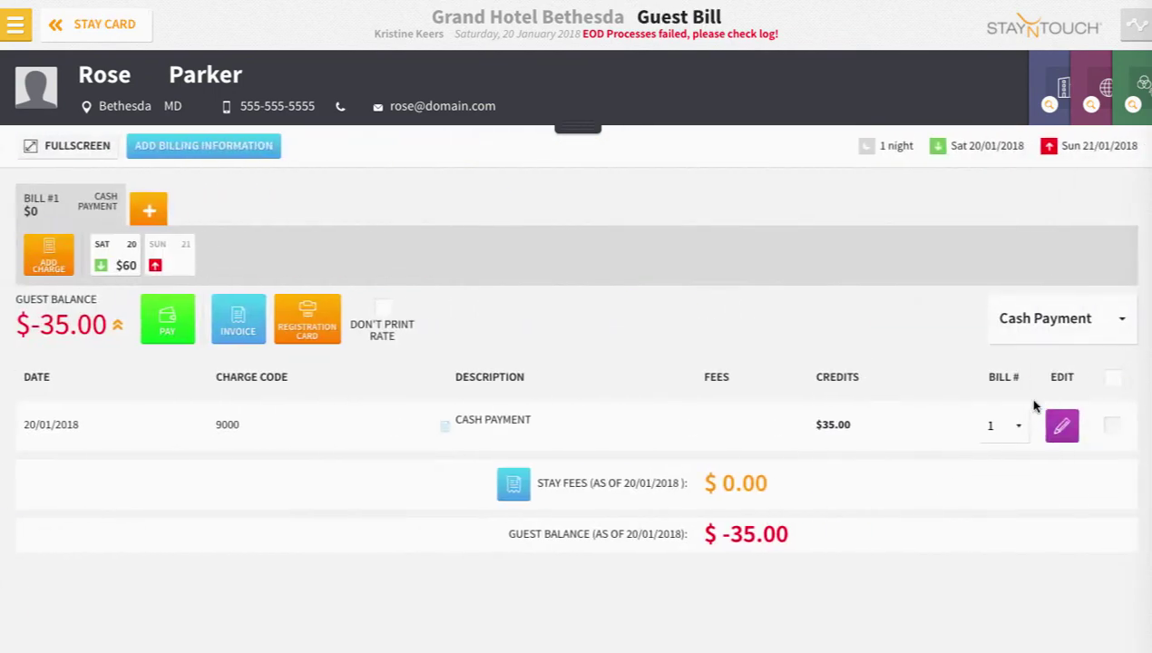
# Format the guest bill in Icelandic with the Detailed Bill layout and send it to print.
pyautogui.click(234, 340)
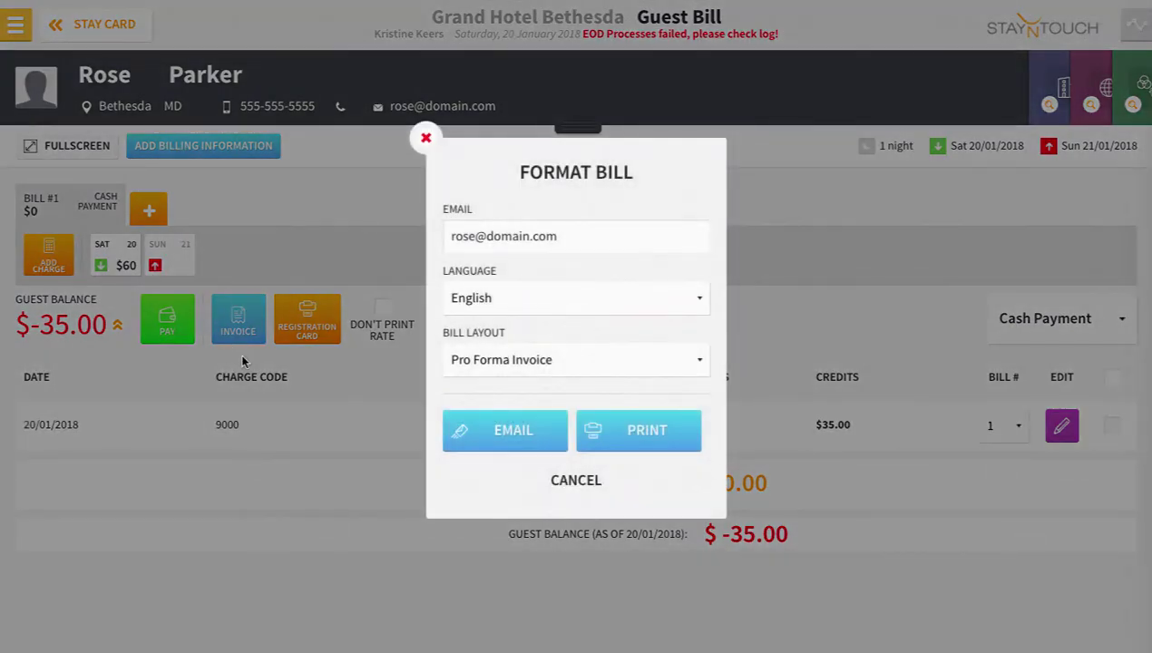
pyautogui.click(520, 299)
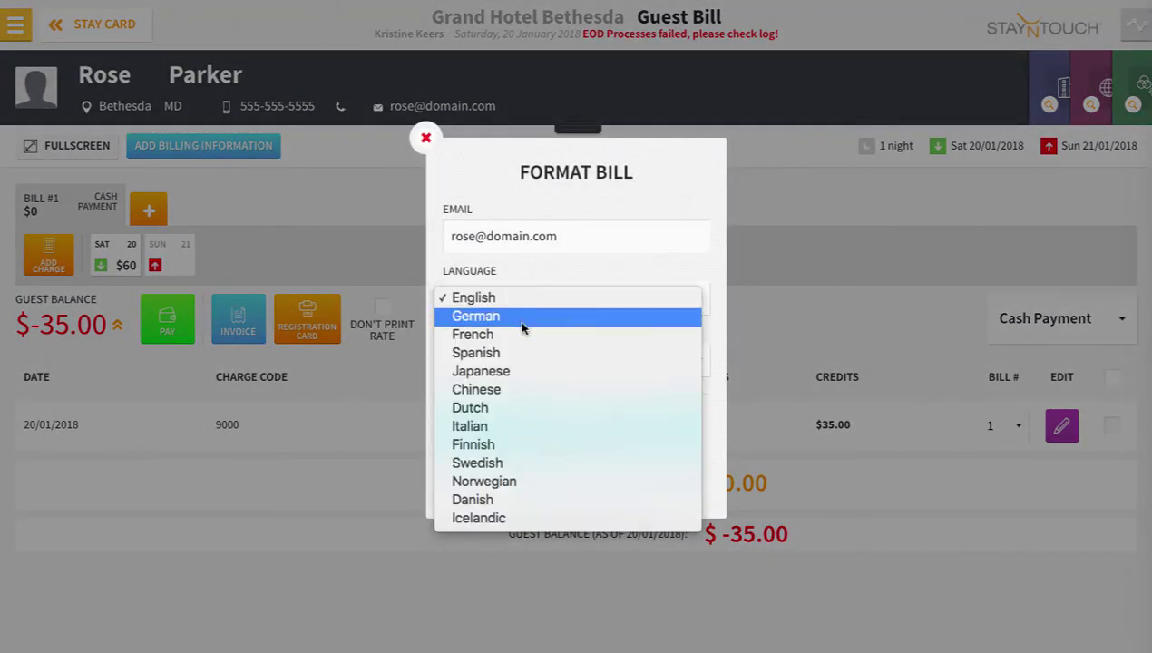
pyautogui.click(515, 522)
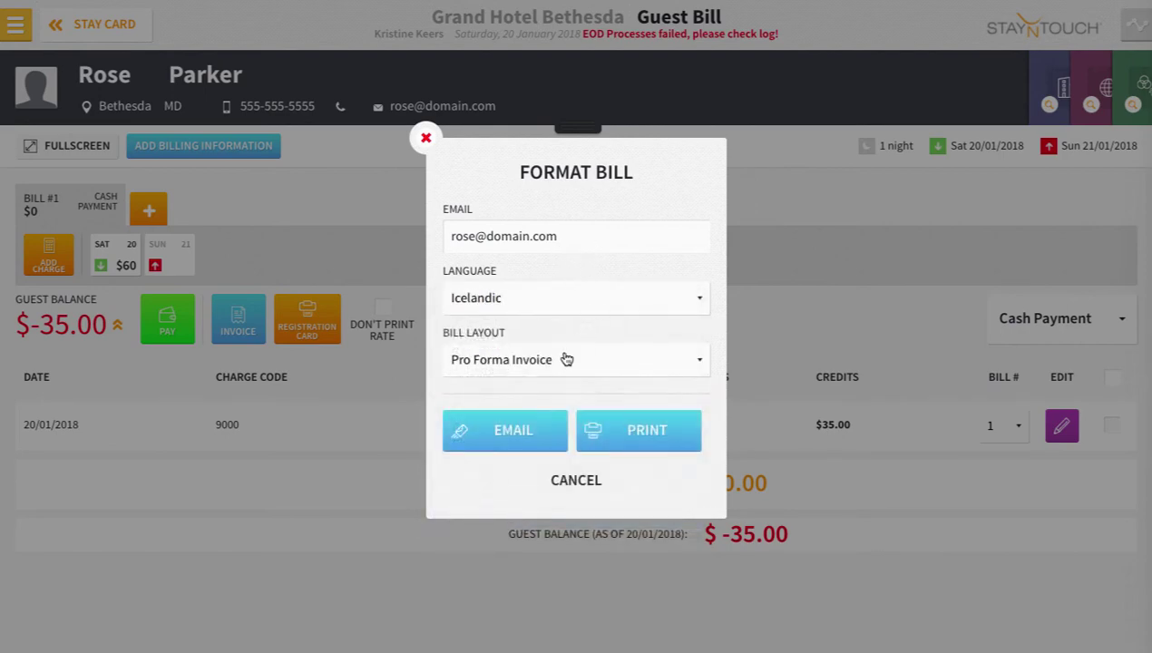
pyautogui.click(564, 361)
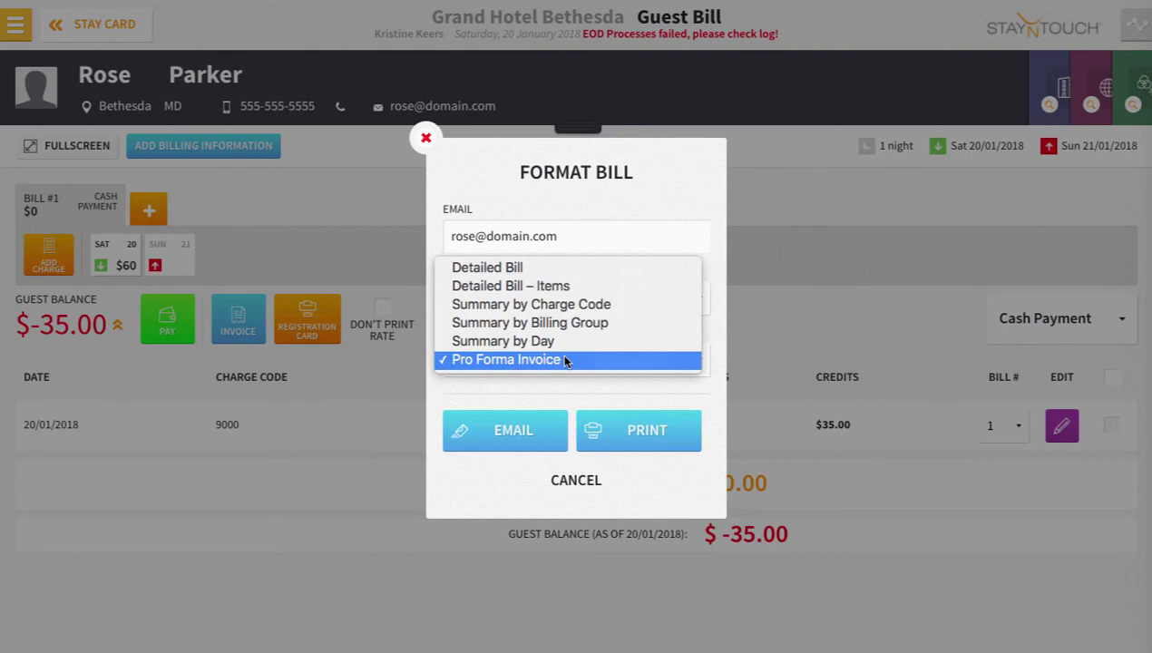
pyautogui.click(563, 267)
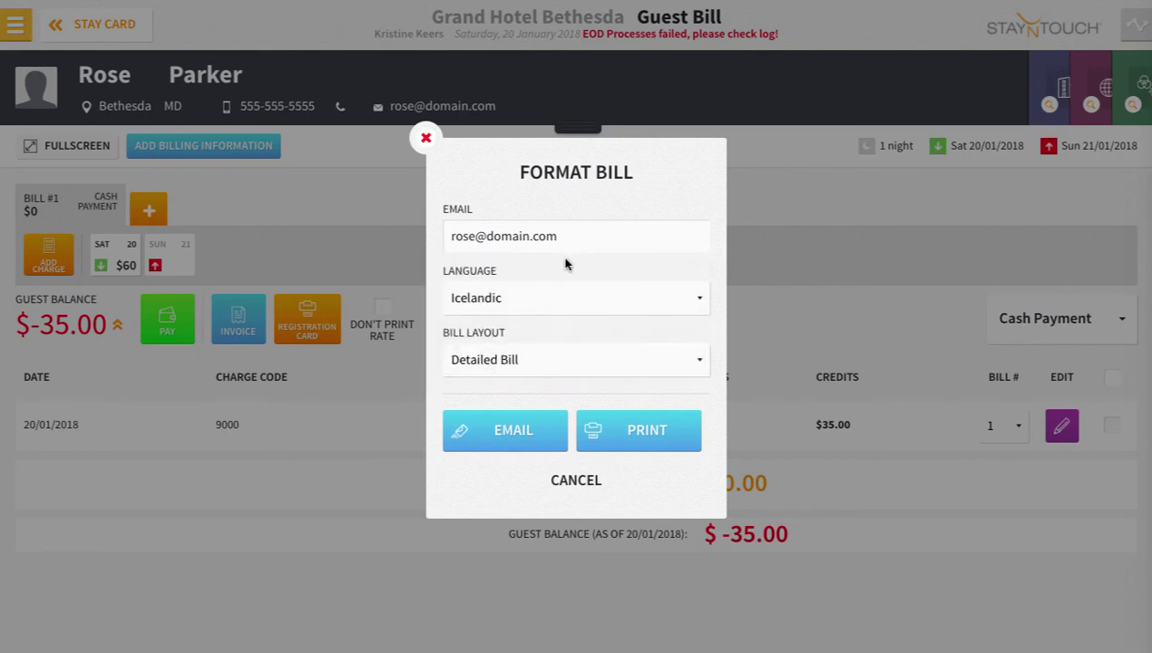
pyautogui.click(649, 436)
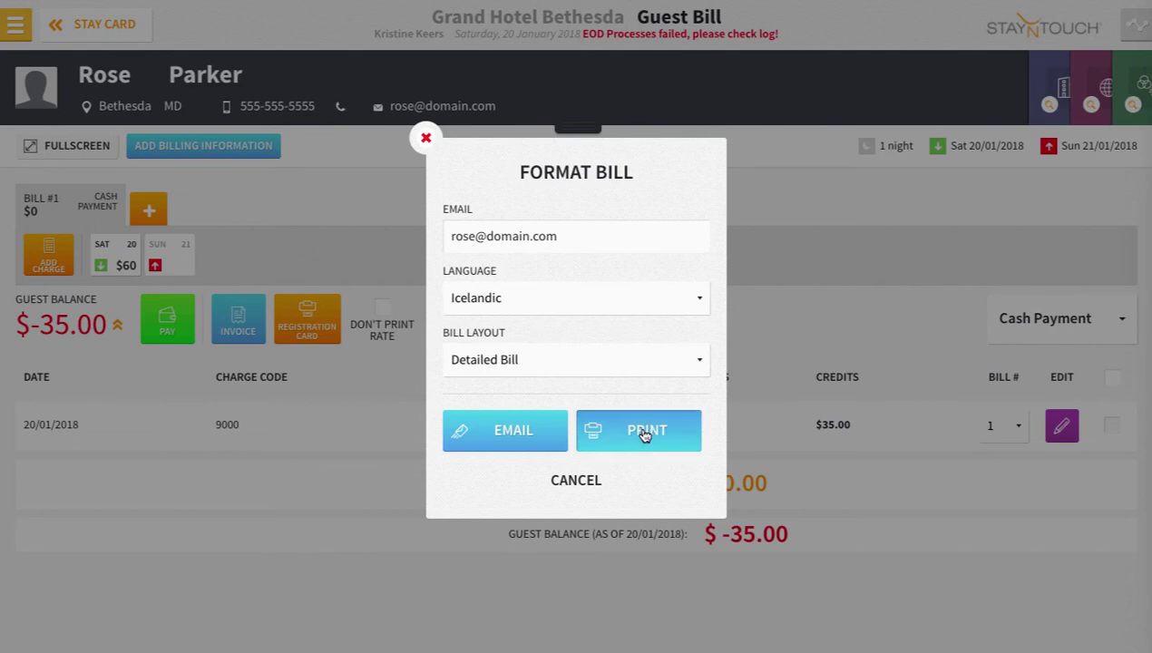
pyautogui.click(639, 445)
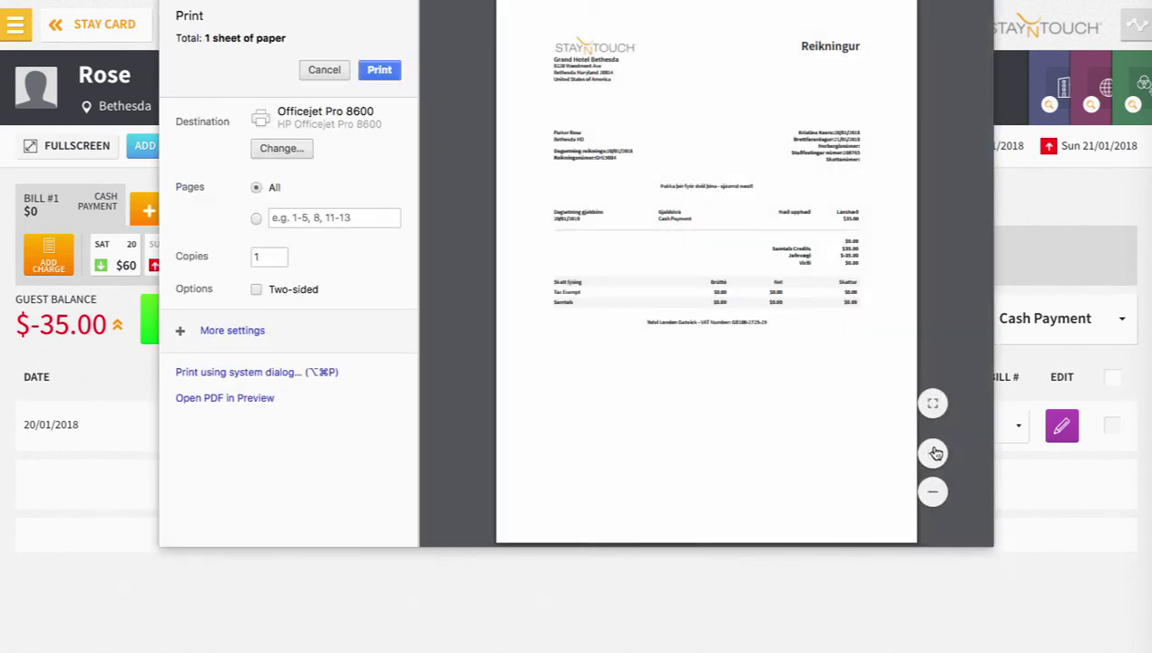
# Zoom the preview and check the Icelandic thank-you line and header staff name.
pyautogui.click(935, 453)
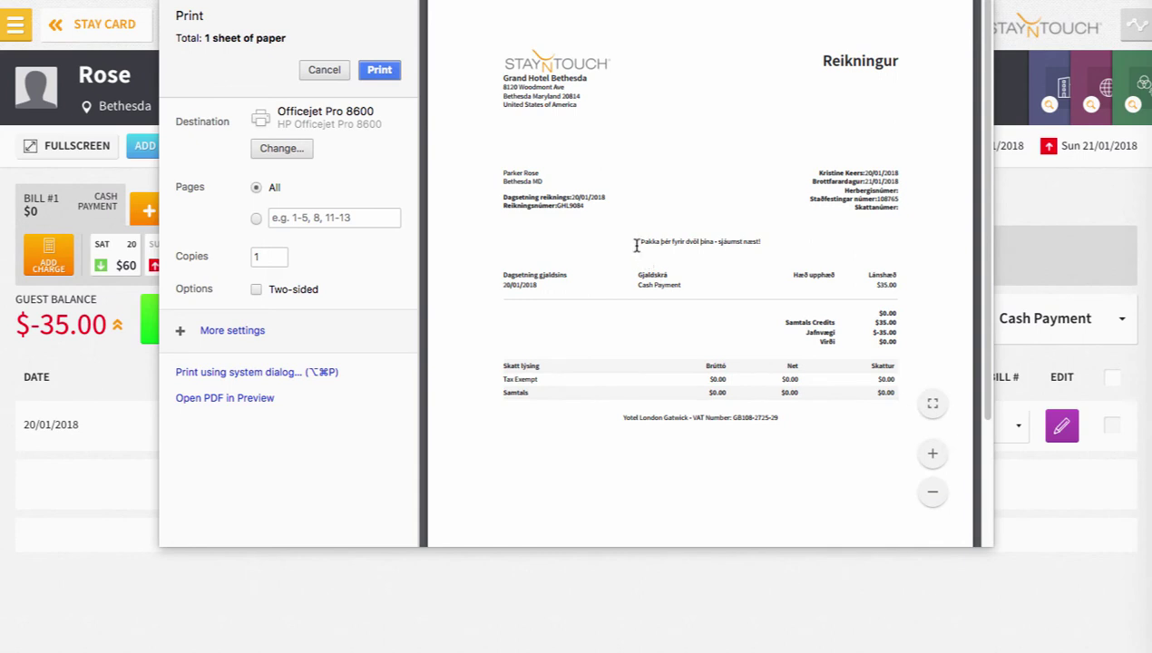
pyautogui.moveTo(636, 245); pyautogui.dragTo(763, 238)
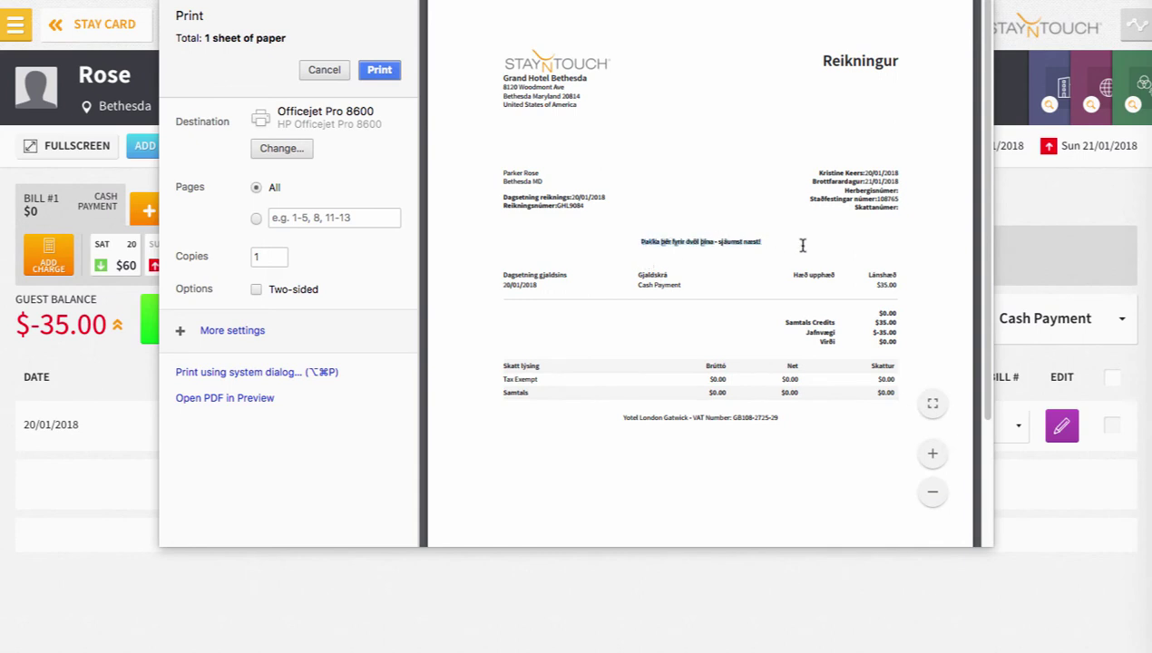
pyautogui.click(798, 251)
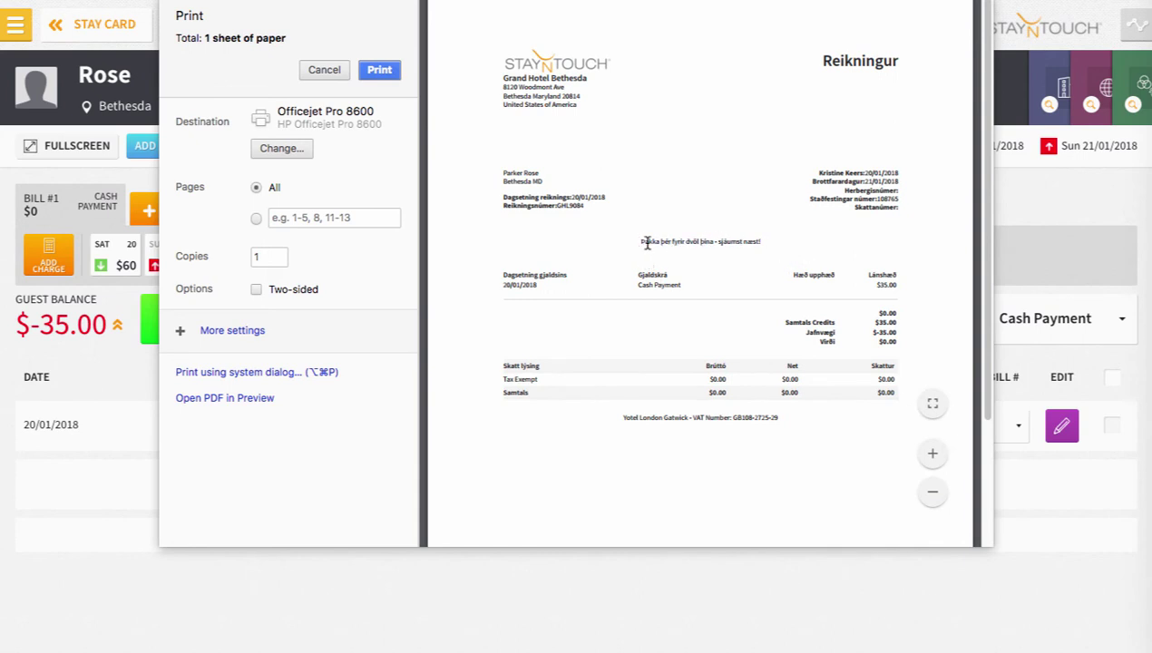
pyautogui.moveTo(816, 172); pyautogui.dragTo(859, 171)
pyautogui.click(870, 171)
pyautogui.click(866, 172)
pyautogui.click(865, 171)
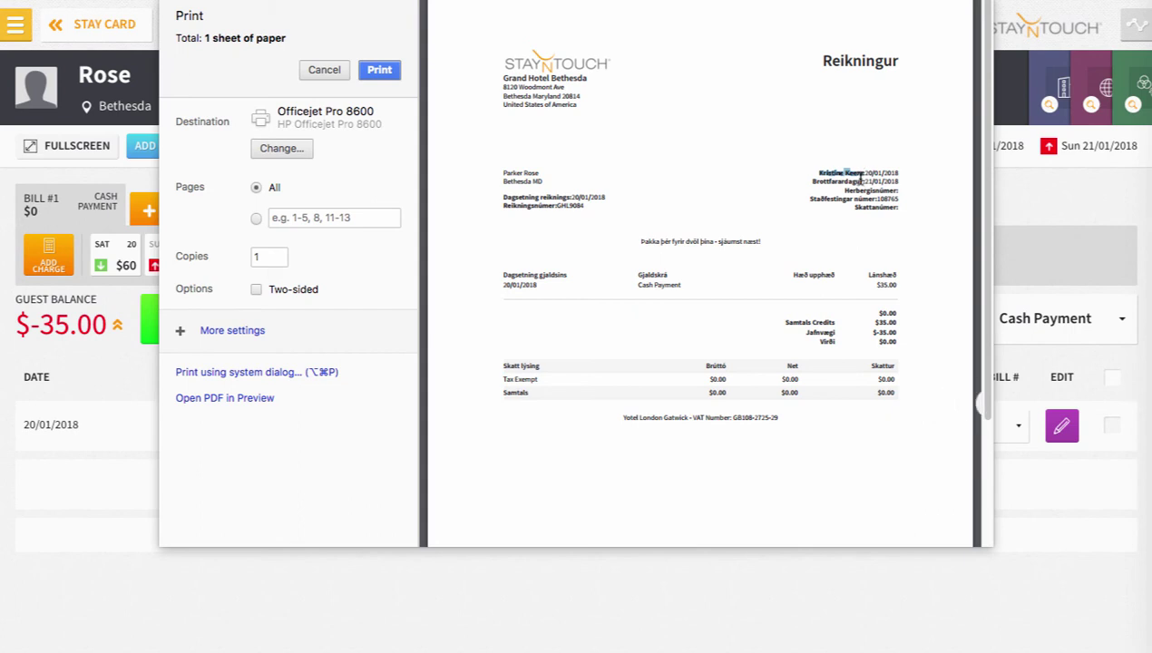
# Check the Brottfarardagur and Dagsetning reiknings labels, then close the print preview.
pyautogui.moveTo(801, 182); pyautogui.dragTo(864, 171)
pyautogui.click(830, 171)
pyautogui.moveTo(818, 172); pyautogui.dragTo(848, 172)
pyautogui.click(858, 171)
pyautogui.moveTo(640, 243); pyautogui.dragTo(763, 245)
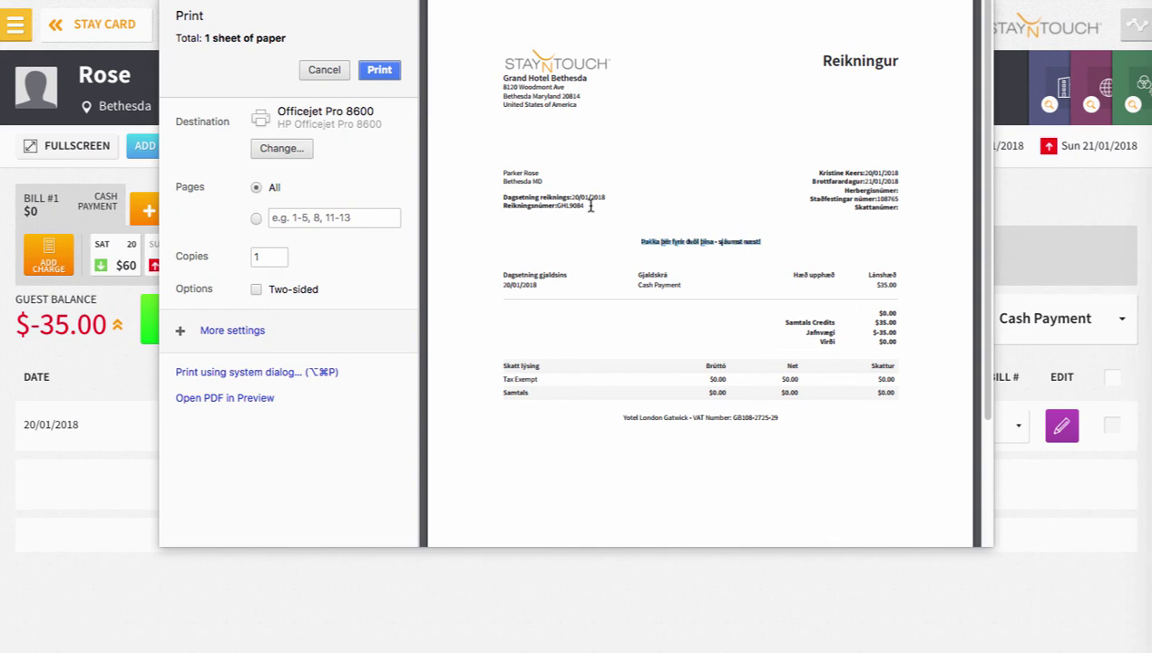
pyautogui.moveTo(550, 207); pyautogui.dragTo(570, 192)
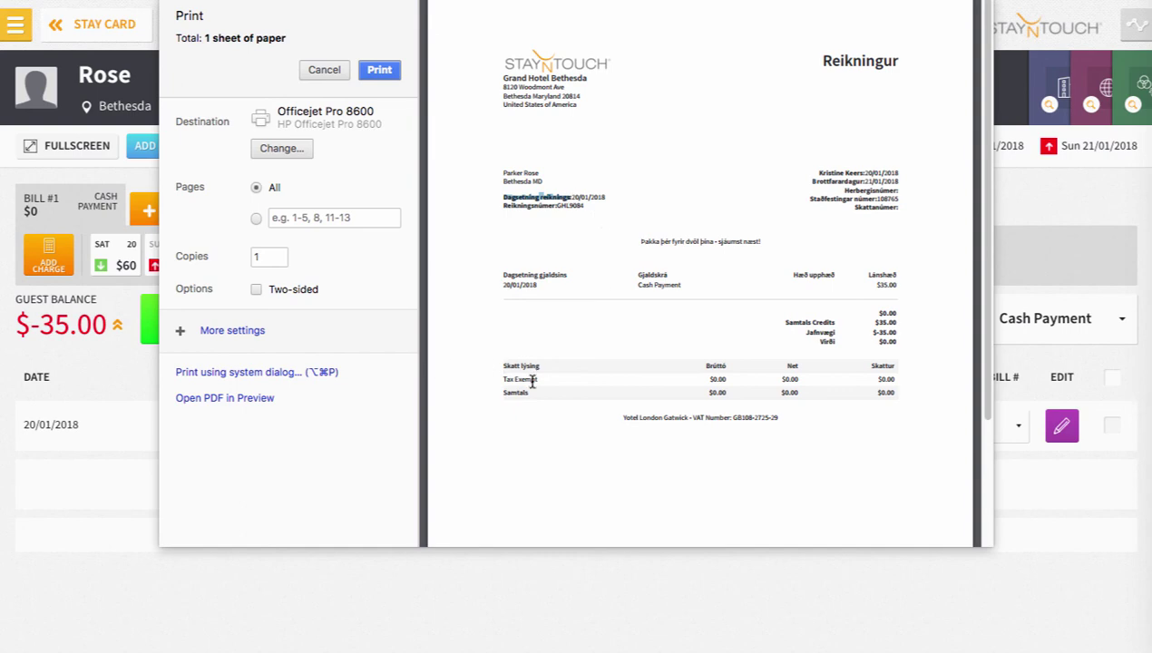
pyautogui.press('Escape')
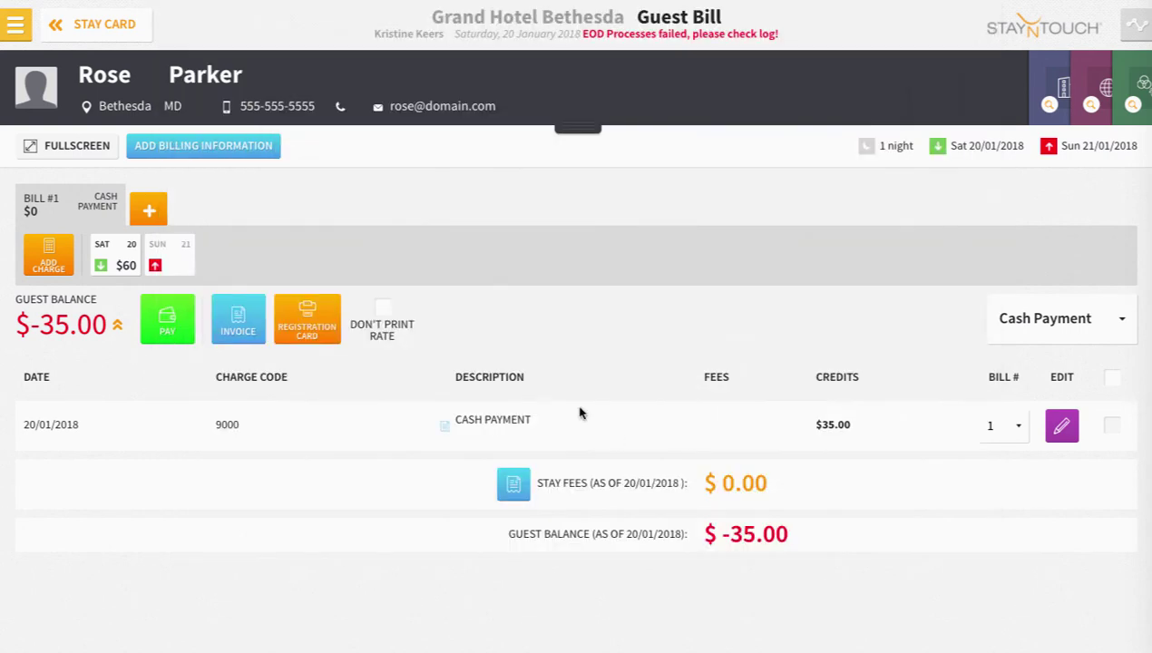
# Format the guest's invoice with the Detailed Bill layout.
pyautogui.click(263, 323)
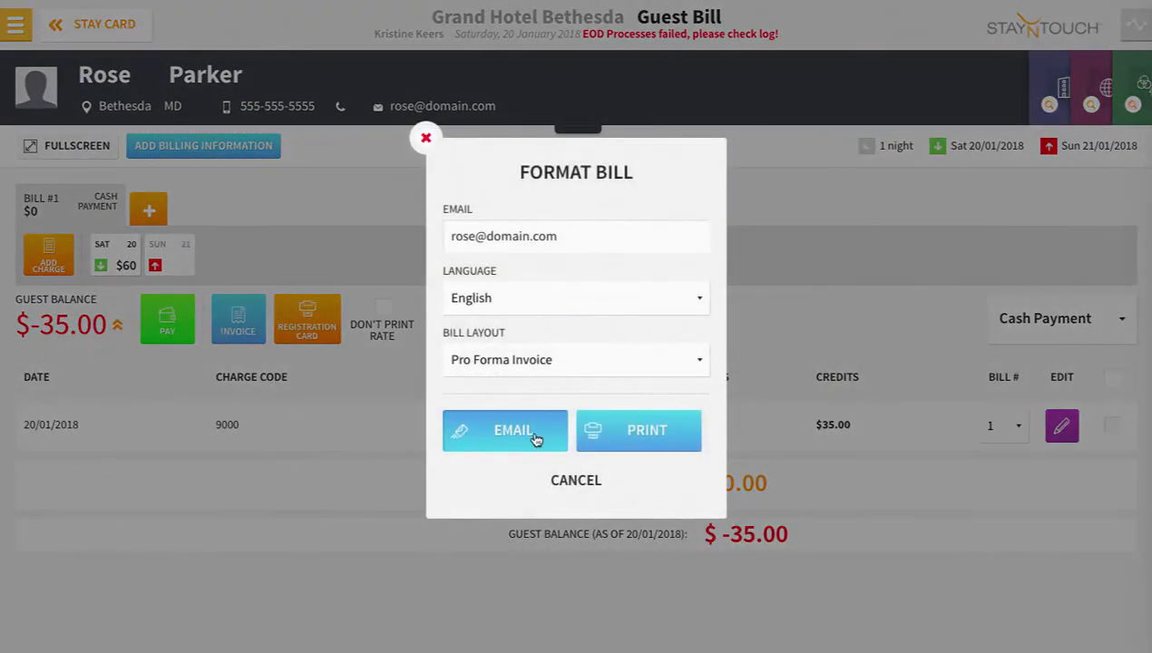
pyautogui.click(558, 370)
pyautogui.click(549, 266)
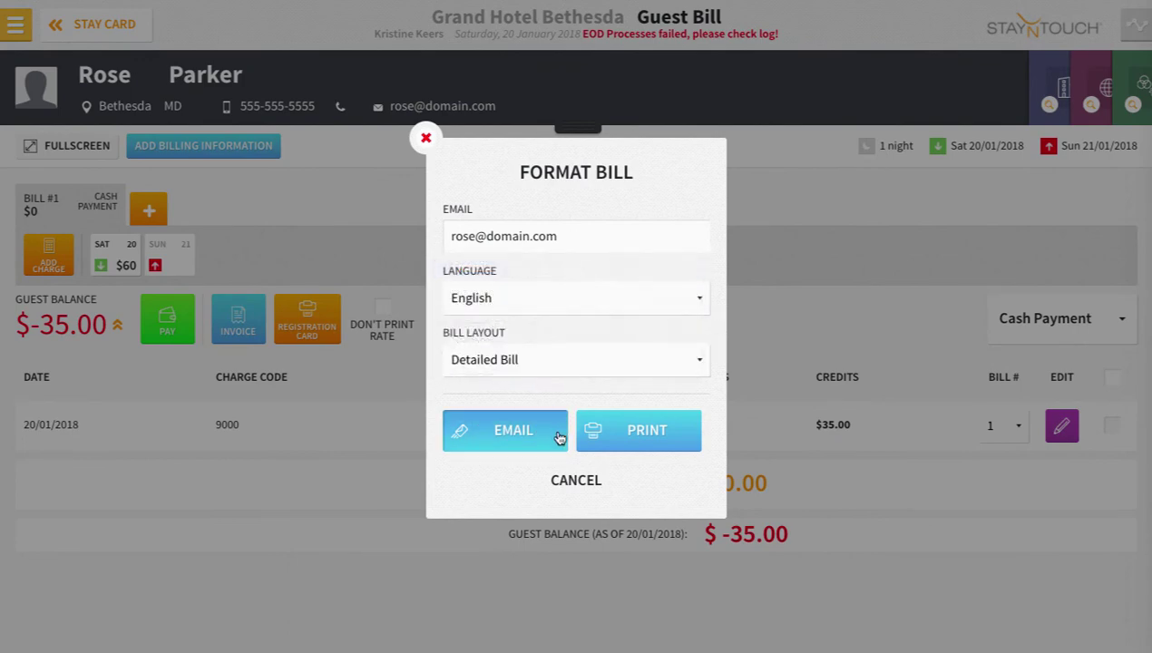
# Replace the recipient with a staff member's email address and send the Icelandic bill.
pyautogui.click(579, 236)
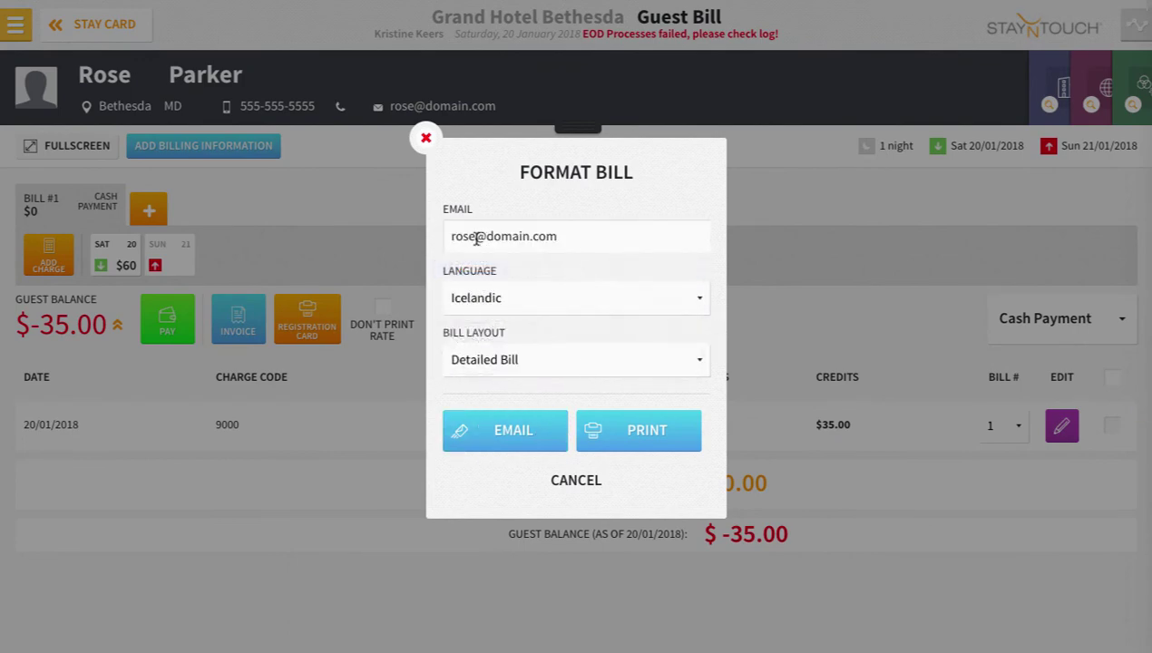
pyautogui.moveTo(477, 238); pyautogui.dragTo(405, 237)
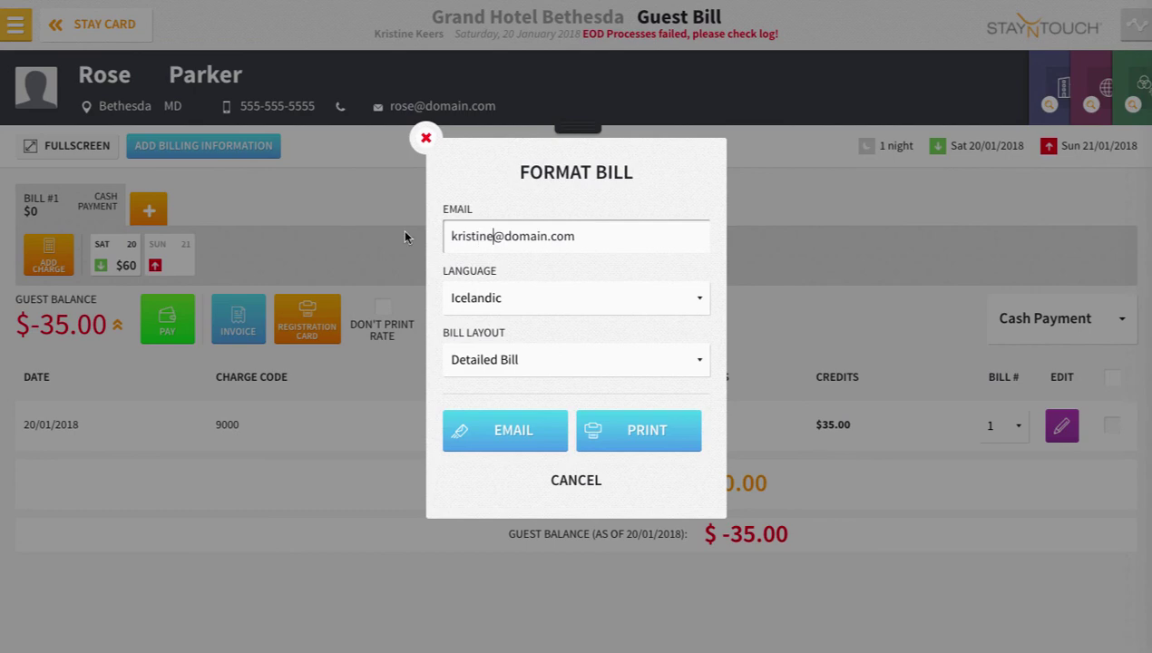
pyautogui.moveTo(500, 236); pyautogui.dragTo(569, 235)
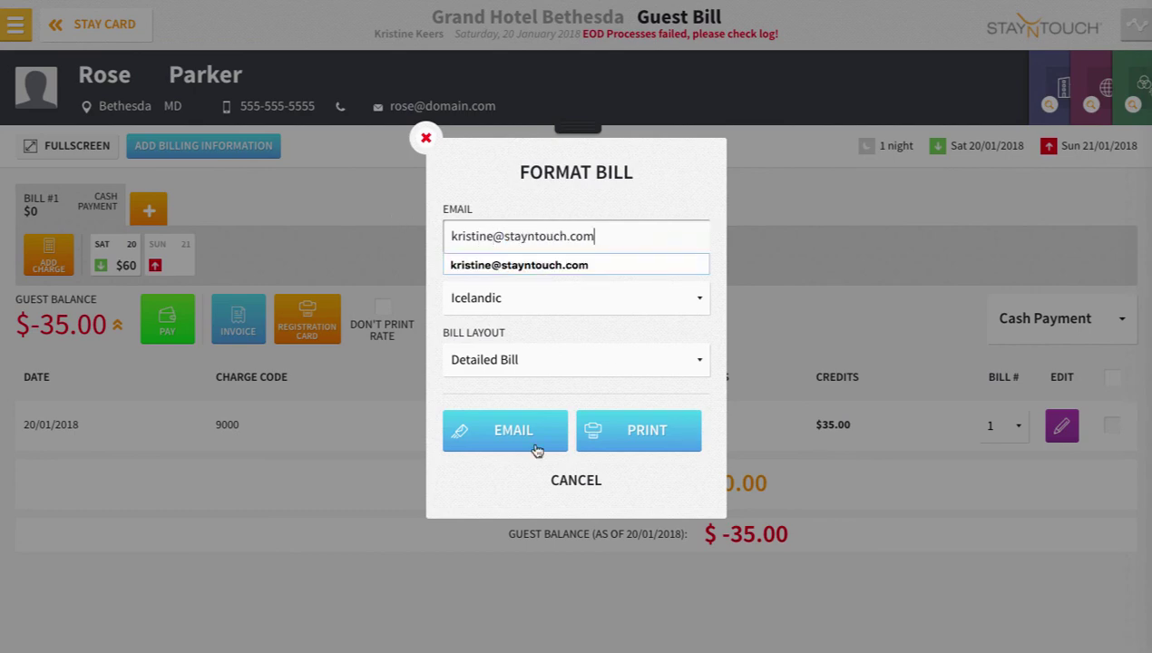
pyautogui.click(533, 433)
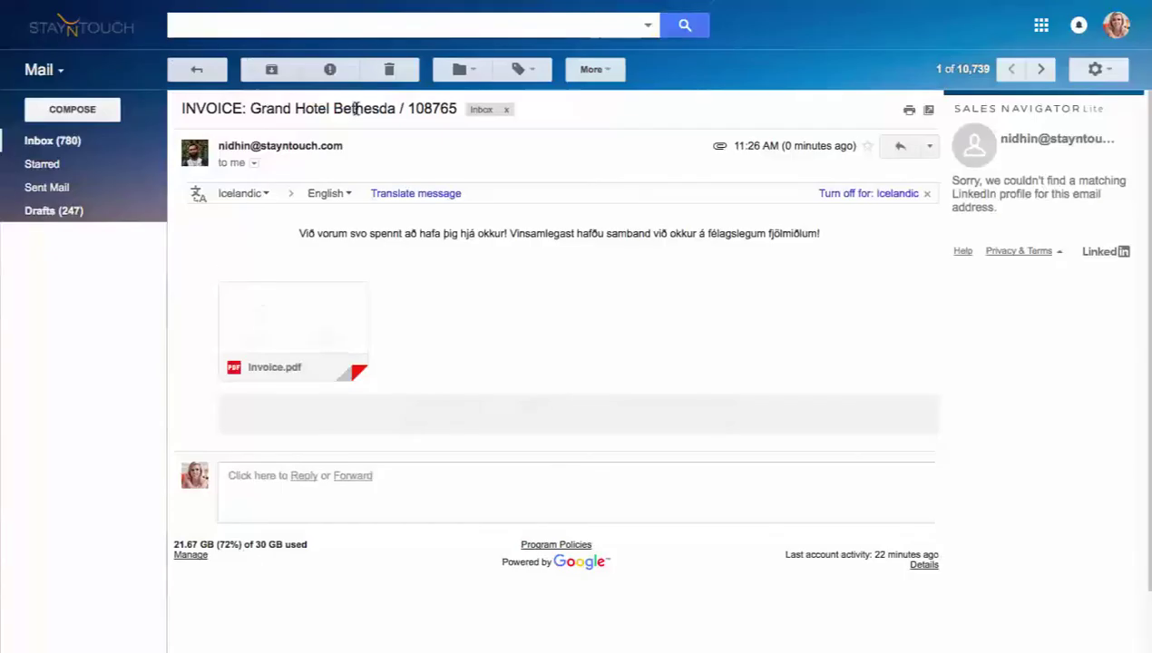
pyautogui.click(334, 312)
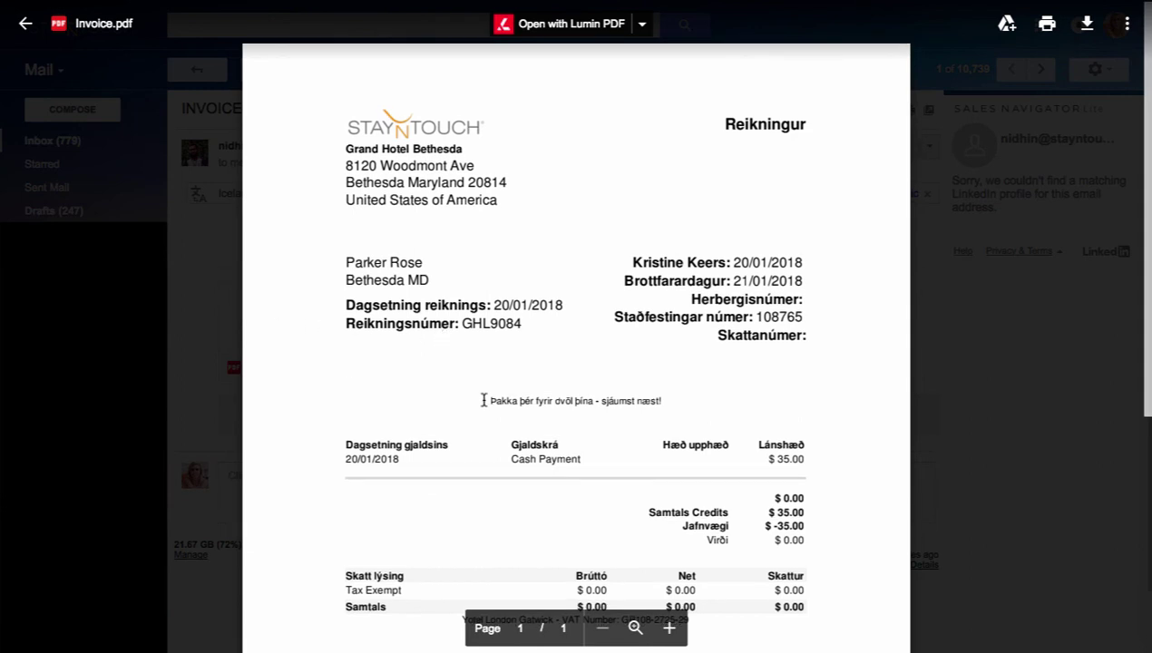
pyautogui.click(201, 413)
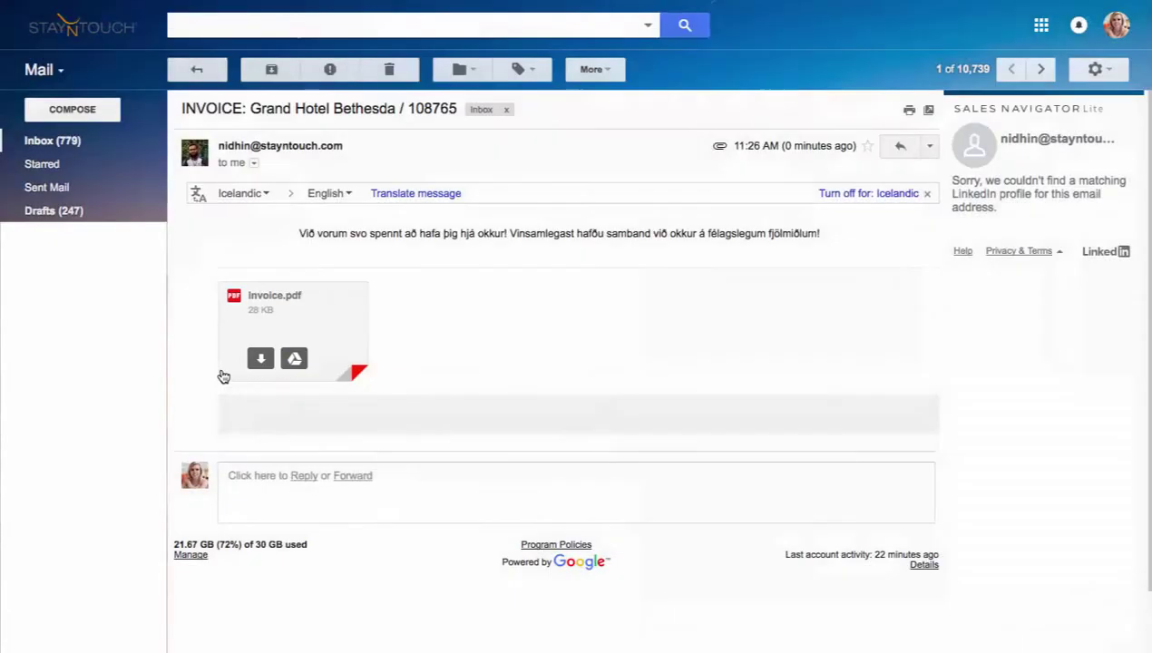
pyautogui.moveTo(300, 233); pyautogui.dragTo(836, 238)
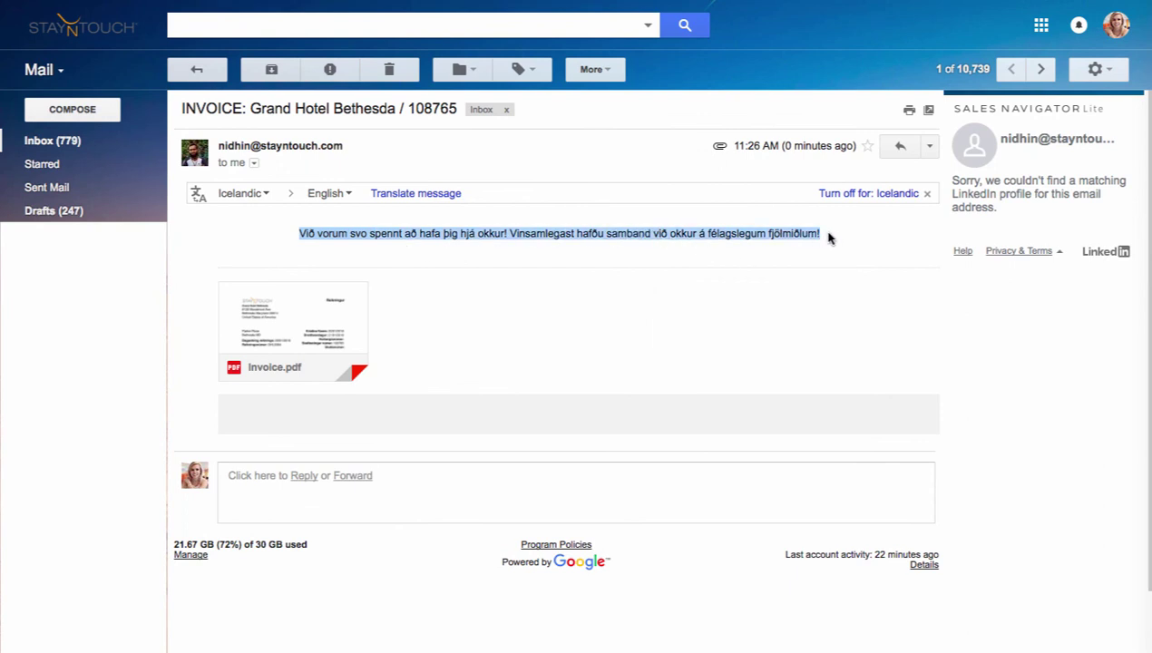
pyautogui.click(827, 237)
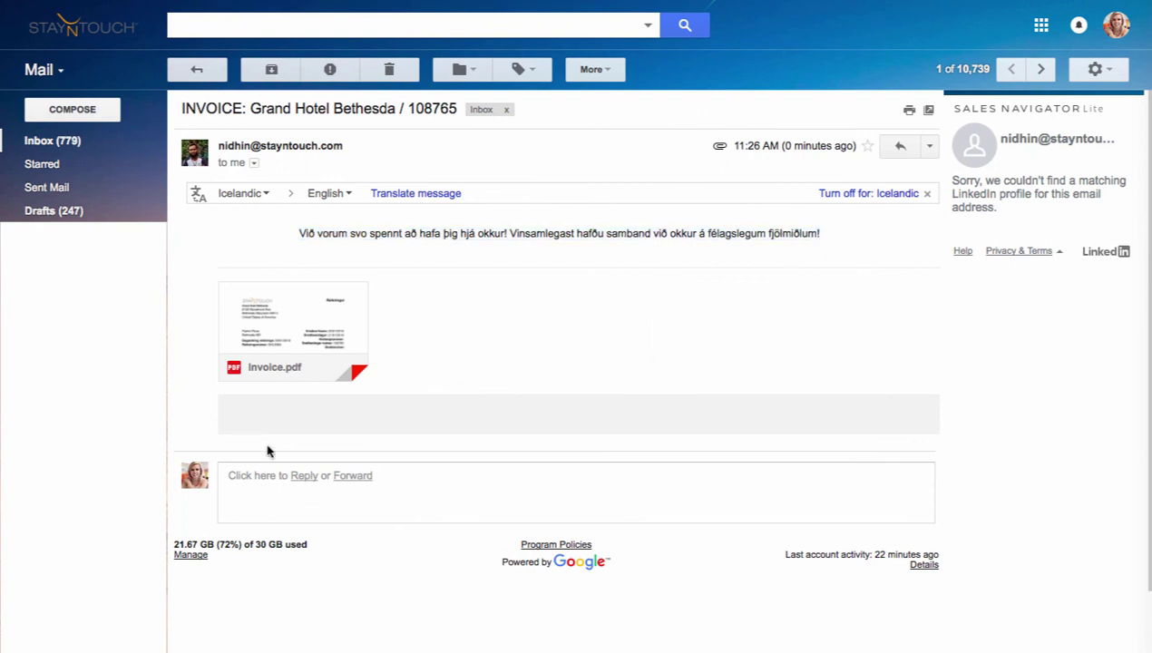